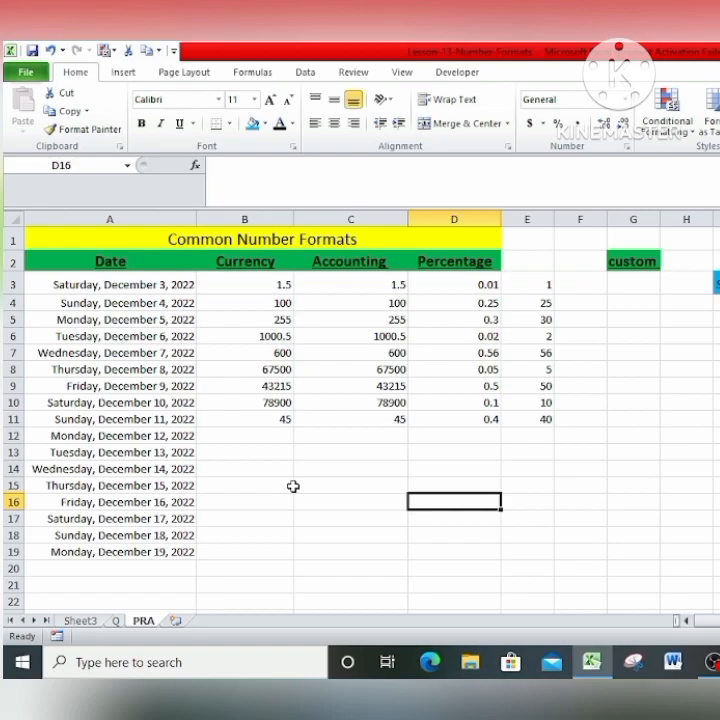
Examine the long-format dates in the Date column and the number formats available for them.
{"action": "left_click", "coordinate": [100, 285]}
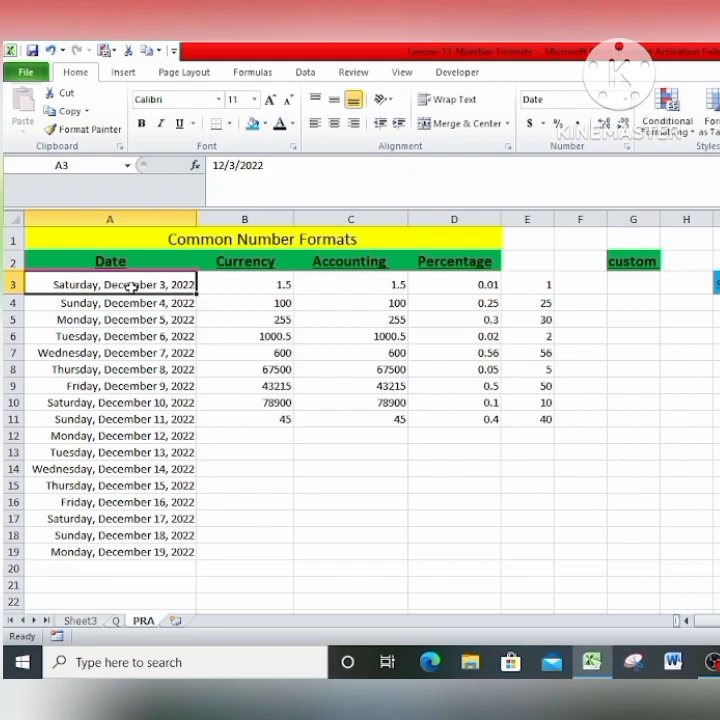
{"action": "left_click", "coordinate": [125, 319]}
{"action": "left_click", "coordinate": [153, 284]}
{"action": "left_click_drag", "start_coordinate": [108, 286], "coordinate": [110, 567]}
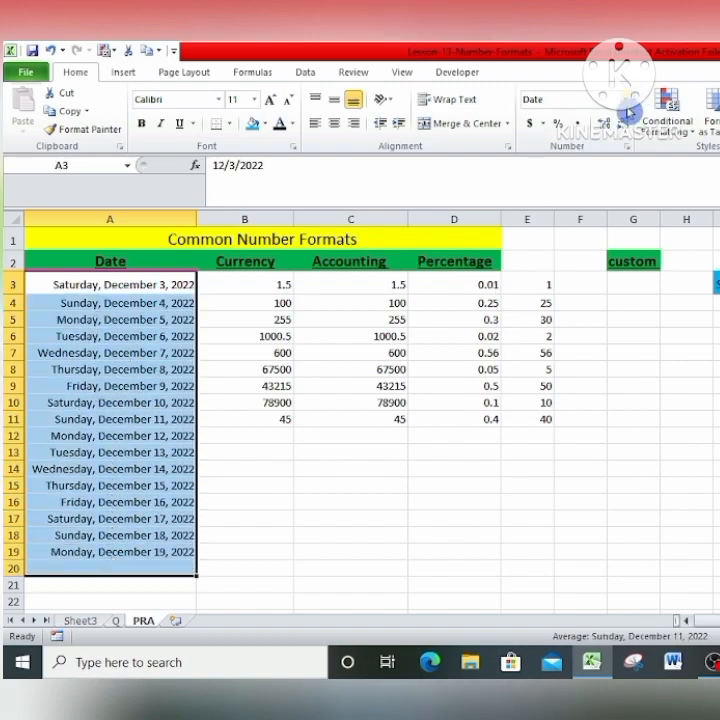
{"action": "left_click", "coordinate": [625, 99]}
{"action": "left_click", "coordinate": [113, 290]}
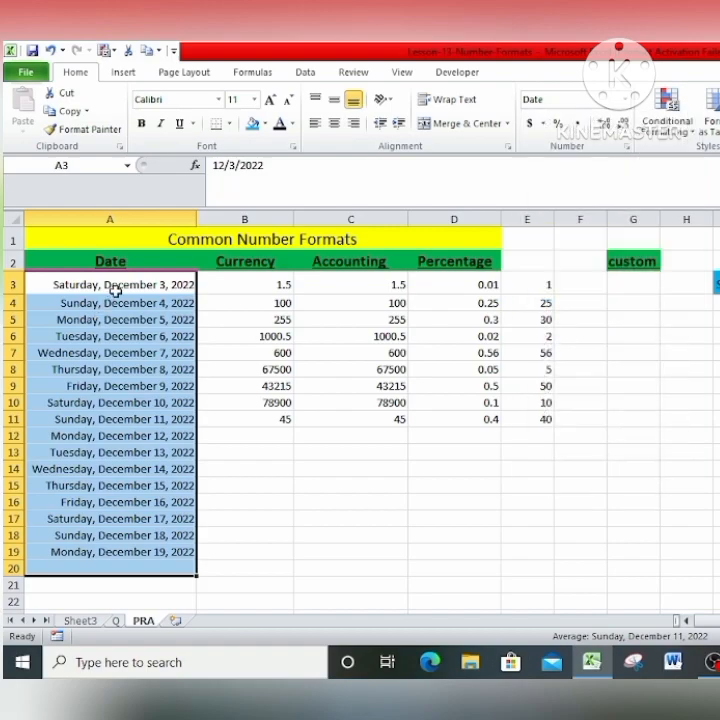
{"action": "left_click", "coordinate": [625, 99]}
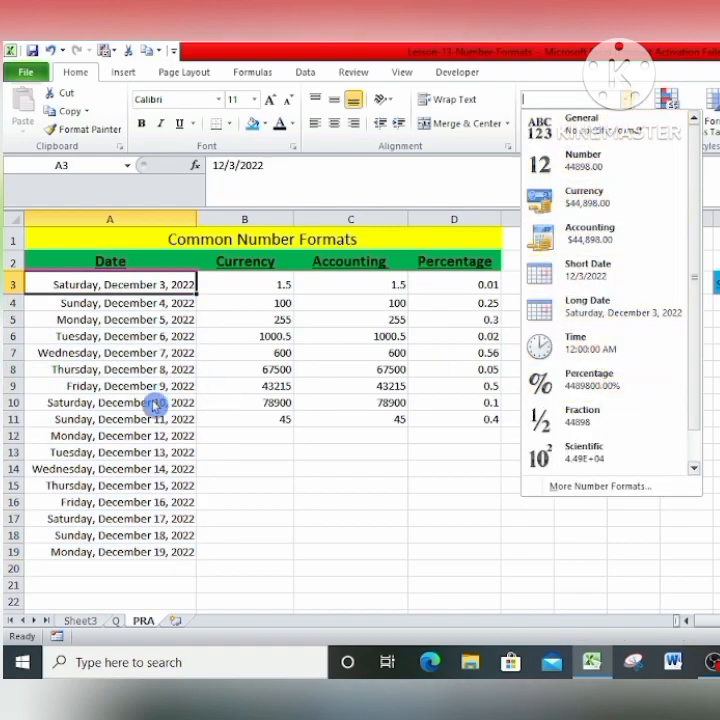
{"action": "left_click", "coordinate": [102, 338]}
{"action": "left_click", "coordinate": [80, 389]}
Examine the unformatted amounts under the Currency heading and compare them with the Accounting column.
{"action": "left_click", "coordinate": [244, 263]}
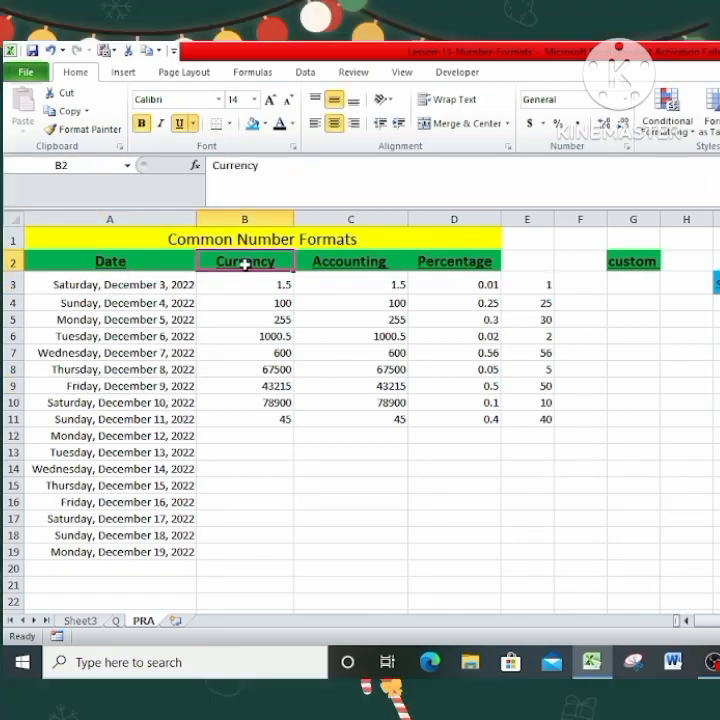
{"action": "left_click", "coordinate": [363, 270]}
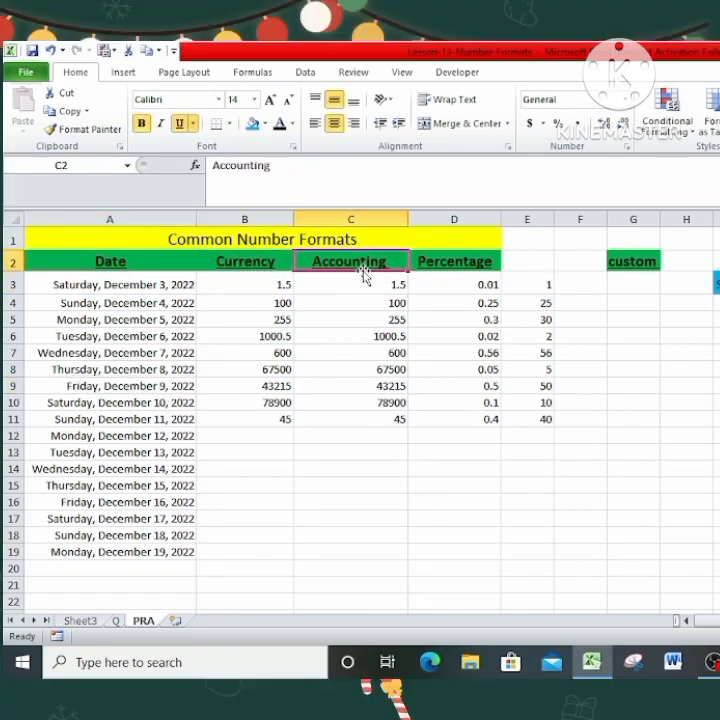
{"action": "left_click", "coordinate": [240, 256]}
{"action": "left_click", "coordinate": [321, 262]}
{"action": "left_click", "coordinate": [254, 260]}
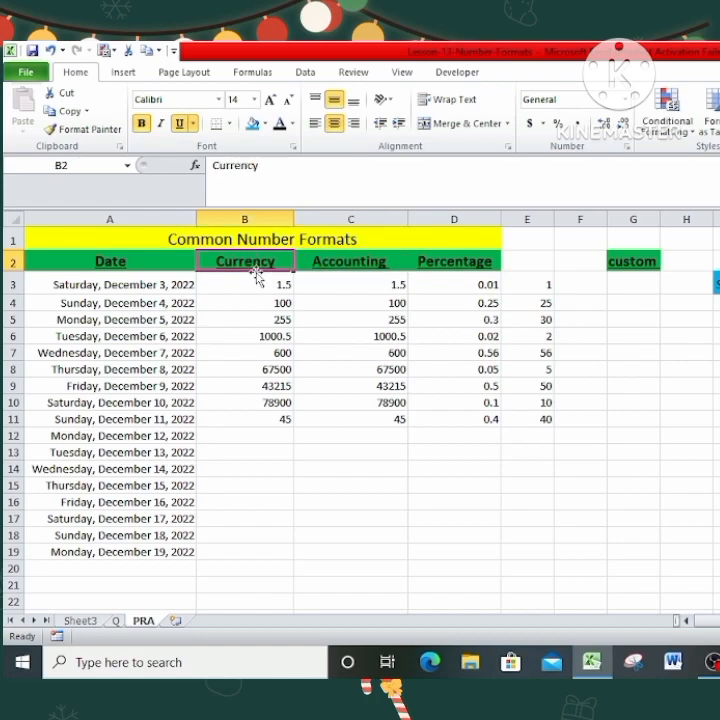
{"action": "left_click_drag", "start_coordinate": [256, 283], "coordinate": [258, 441]}
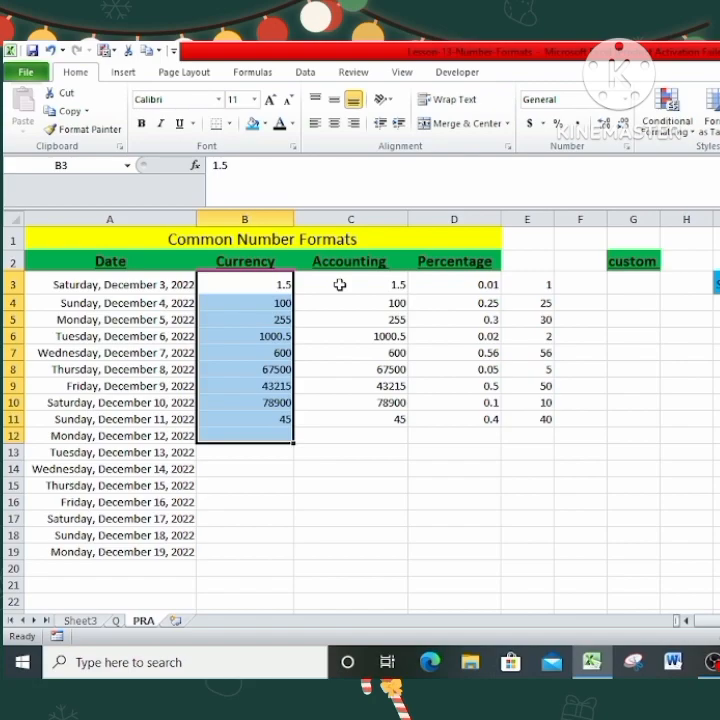
{"action": "left_click_drag", "start_coordinate": [258, 290], "coordinate": [260, 441]}
{"action": "left_click", "coordinate": [310, 386]}
{"action": "left_click_drag", "start_coordinate": [260, 288], "coordinate": [256, 437]}
{"action": "left_click", "coordinate": [334, 317]}
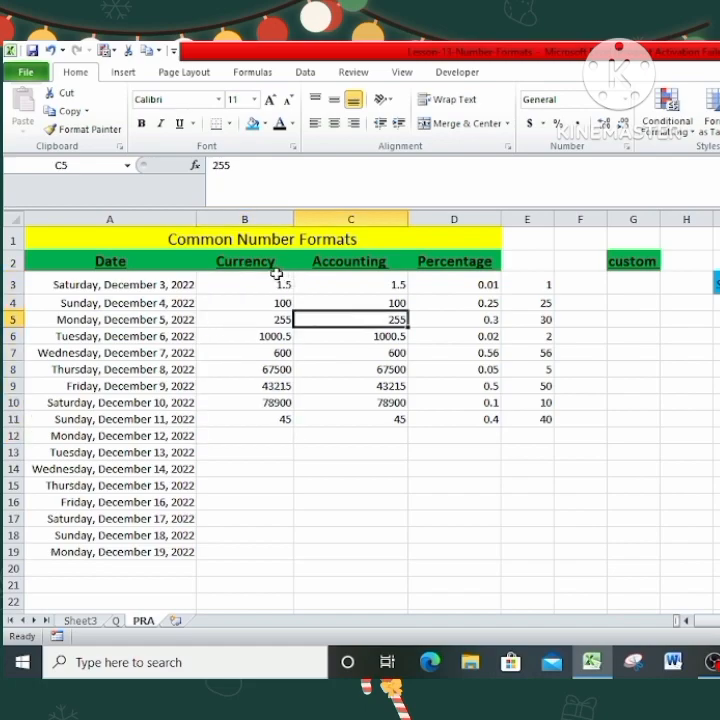
Select cells B3:B14 under the Currency heading and look over the number format categories available in Format Cells.
{"action": "left_click_drag", "start_coordinate": [270, 279], "coordinate": [269, 463]}
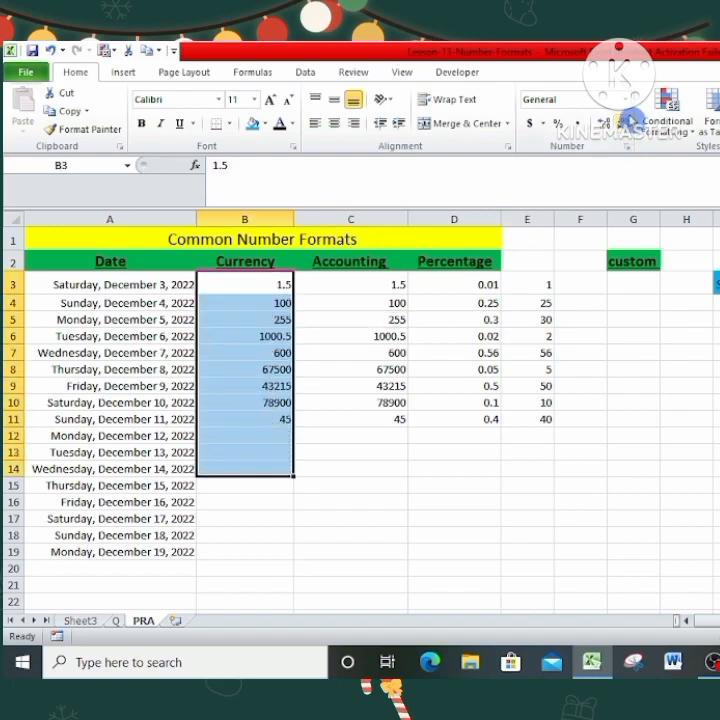
{"action": "left_click", "coordinate": [628, 101]}
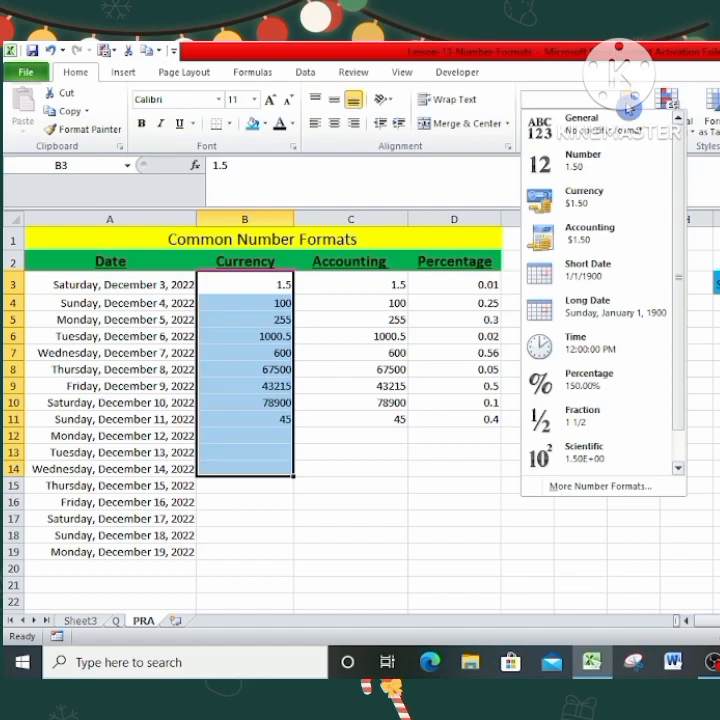
{"action": "left_click", "coordinate": [578, 487]}
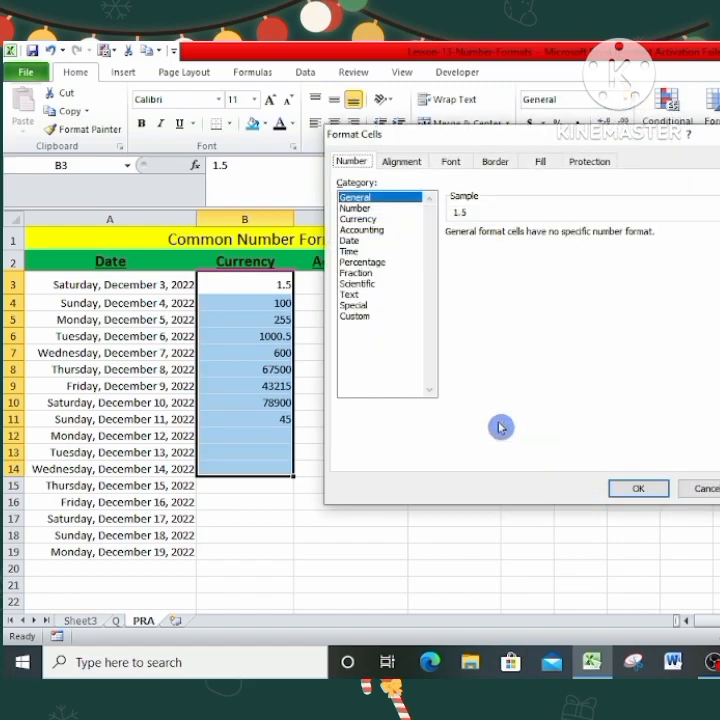
{"action": "left_click", "coordinate": [712, 138]}
{"action": "left_click", "coordinate": [629, 149]}
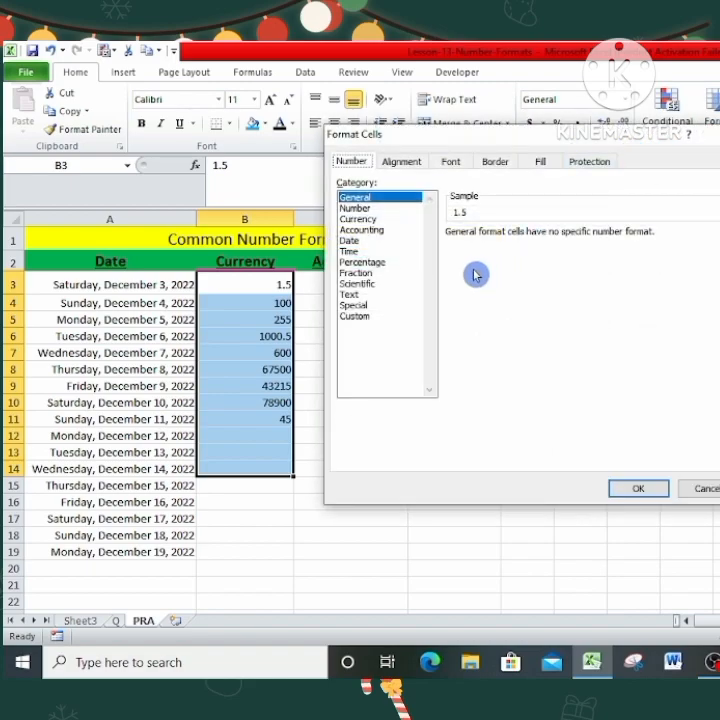
{"action": "left_click", "coordinate": [710, 139]}
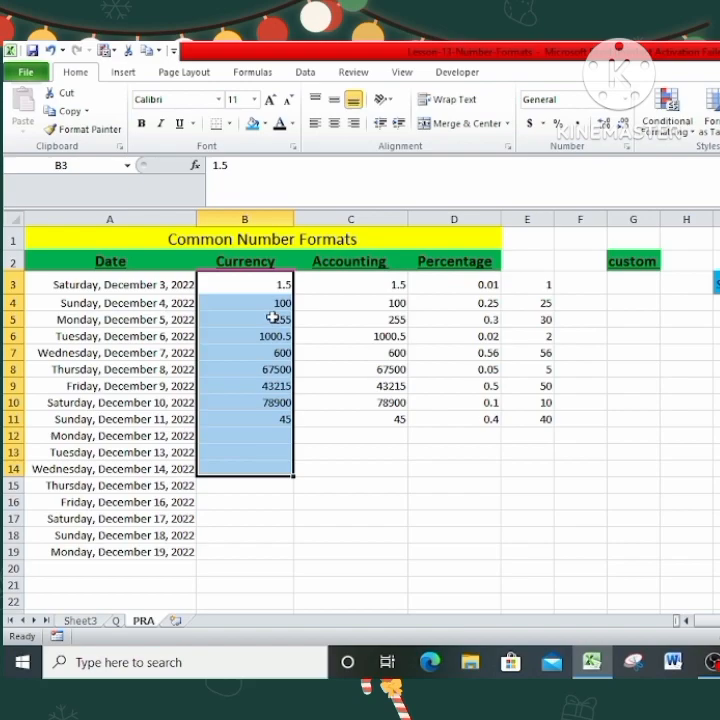
Try the quick accounting format on the selected Currency column cells and undo it.
{"action": "left_click", "coordinate": [530, 125]}
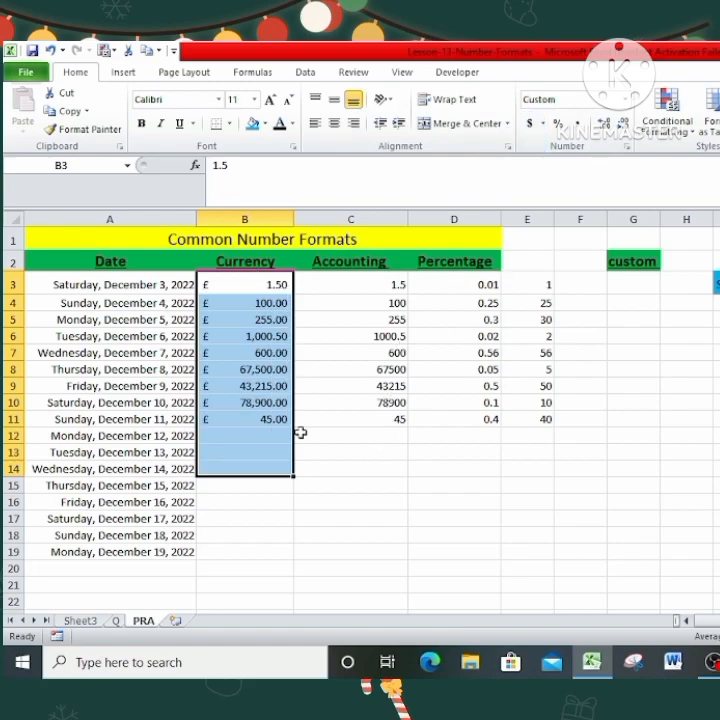
{"action": "left_click", "coordinate": [55, 51]}
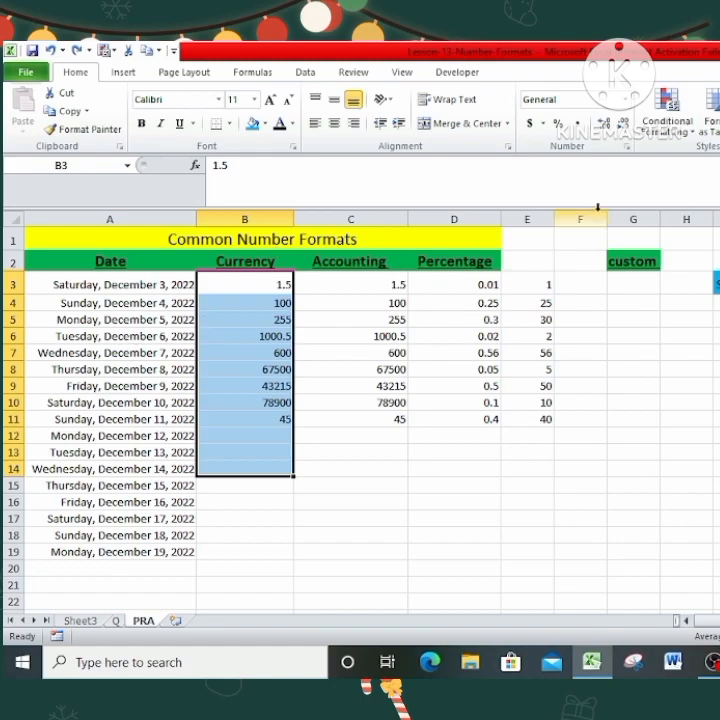
Format the selected Currency column cells as Currency with the $ symbol and 2 decimal places.
{"action": "left_click", "coordinate": [630, 149]}
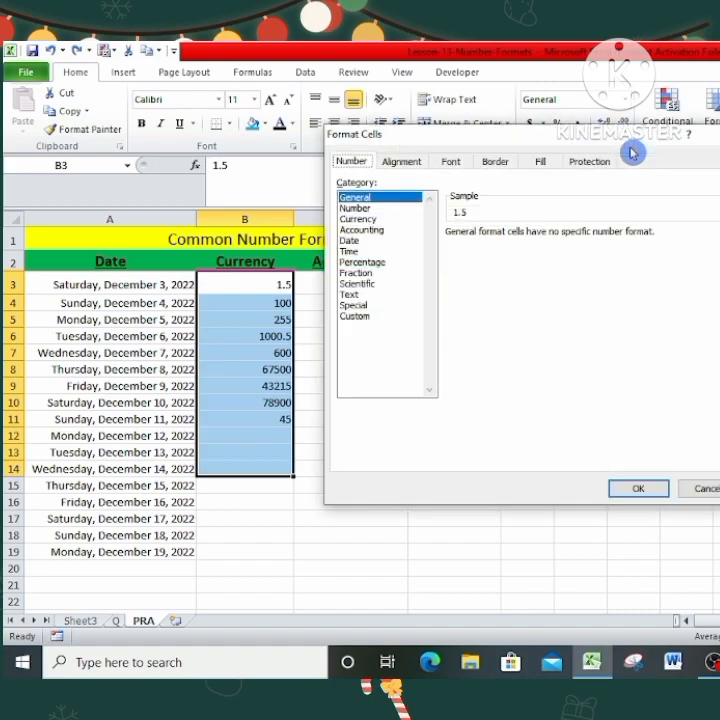
{"action": "left_click", "coordinate": [396, 219]}
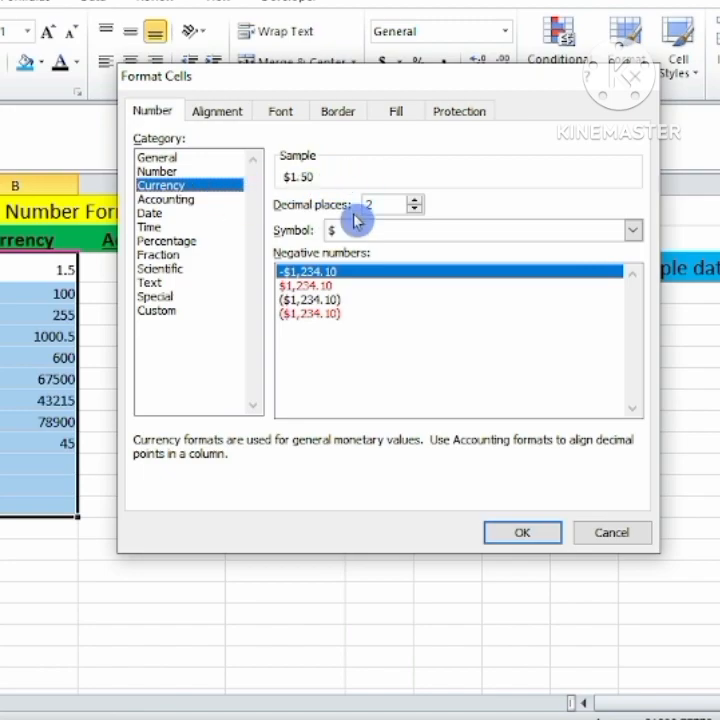
{"action": "left_click", "coordinate": [415, 211]}
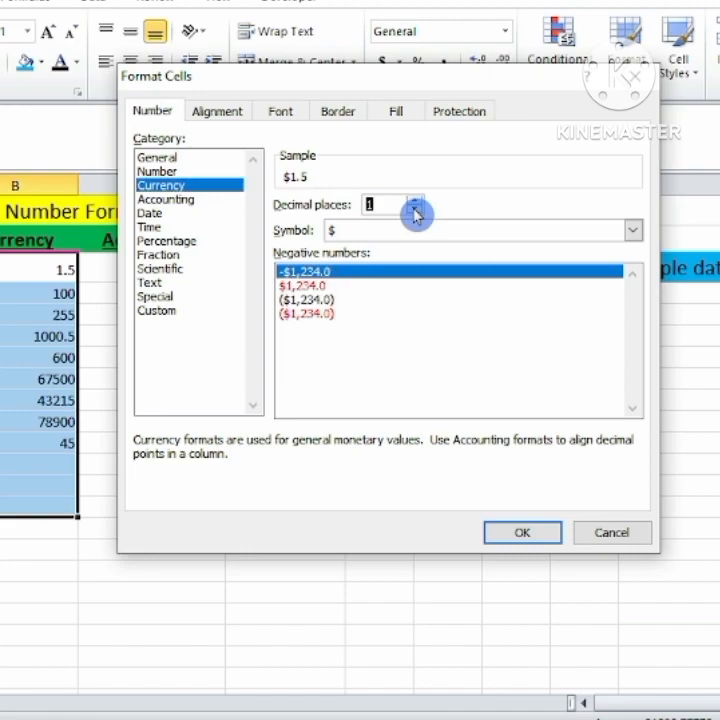
{"action": "left_click", "coordinate": [415, 211]}
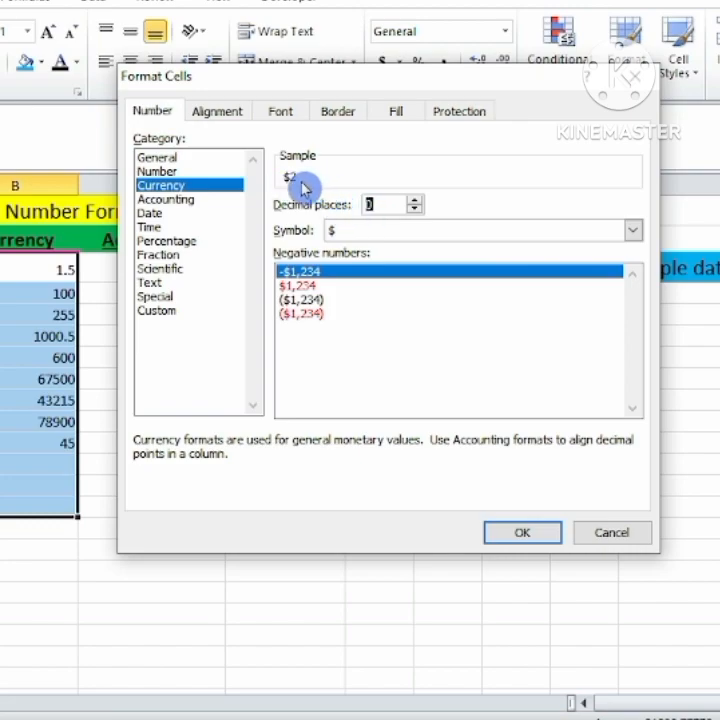
{"action": "left_click", "coordinate": [413, 201]}
{"action": "left_click", "coordinate": [413, 201]}
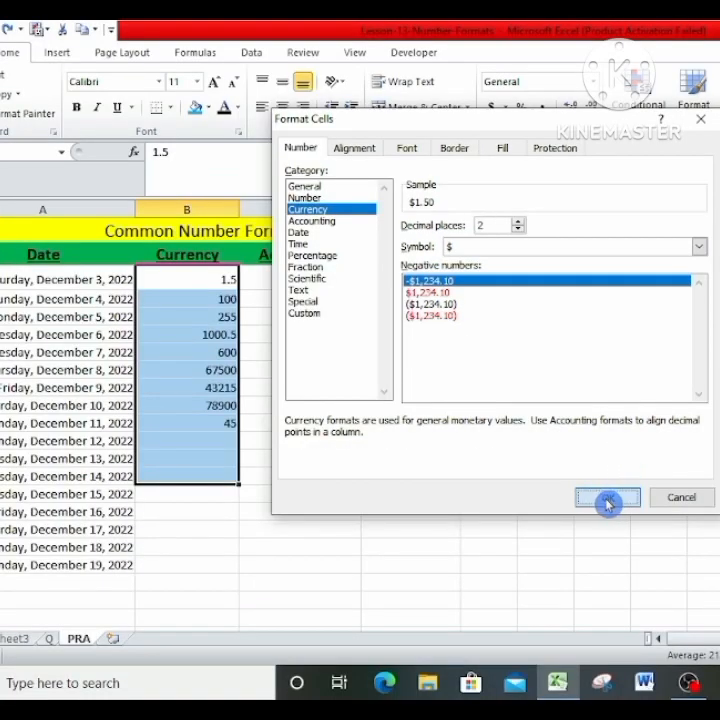
{"action": "left_click", "coordinate": [528, 537]}
{"action": "left_click", "coordinate": [107, 476]}
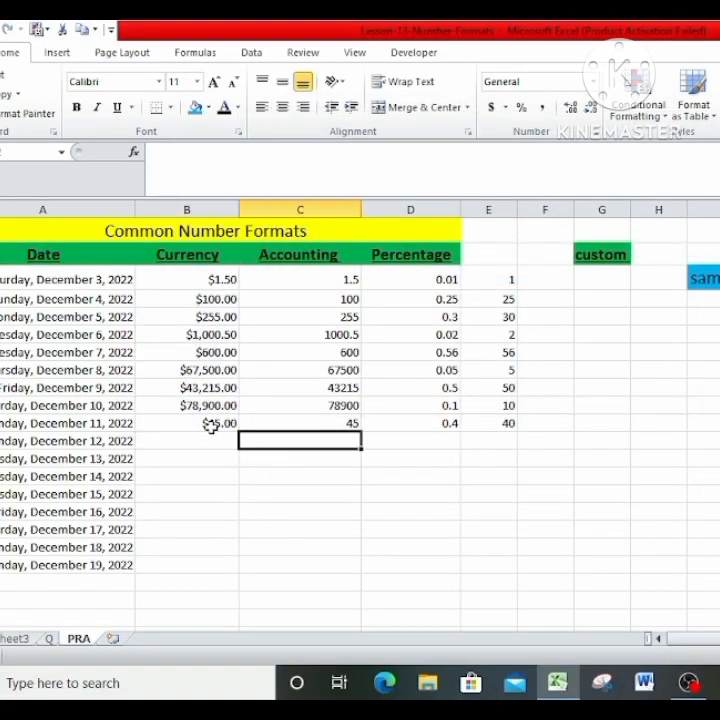
Examine the currency-formatted amounts in column B and compare them with the unformatted amounts in the Accounting column.
{"action": "left_click_drag", "start_coordinate": [195, 278], "coordinate": [207, 437]}
{"action": "left_click", "coordinate": [332, 454]}
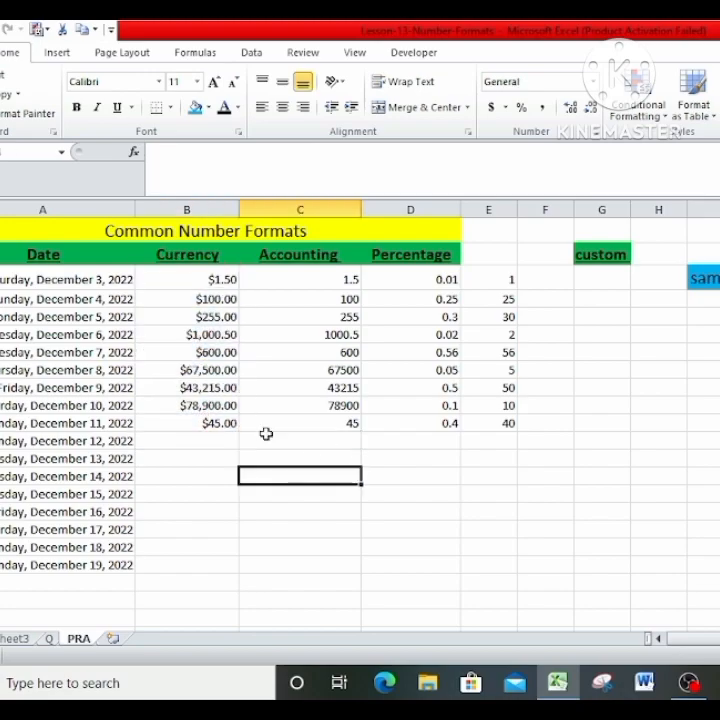
{"action": "left_click", "coordinate": [212, 300]}
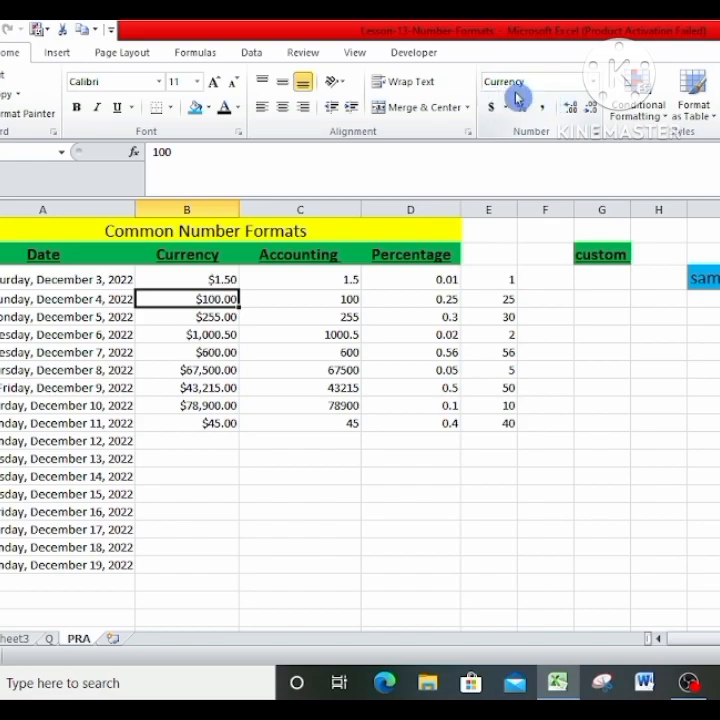
{"action": "left_click", "coordinate": [188, 368]}
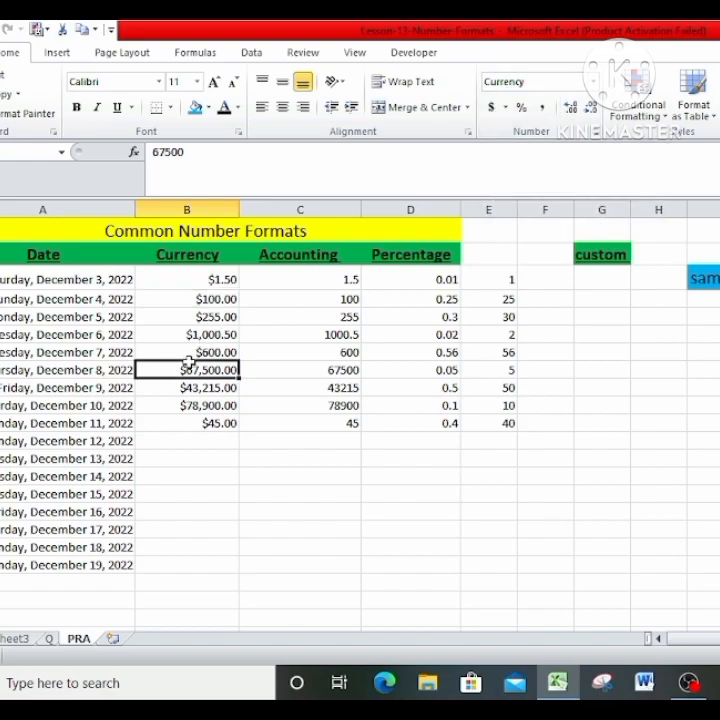
{"action": "left_click", "coordinate": [203, 279]}
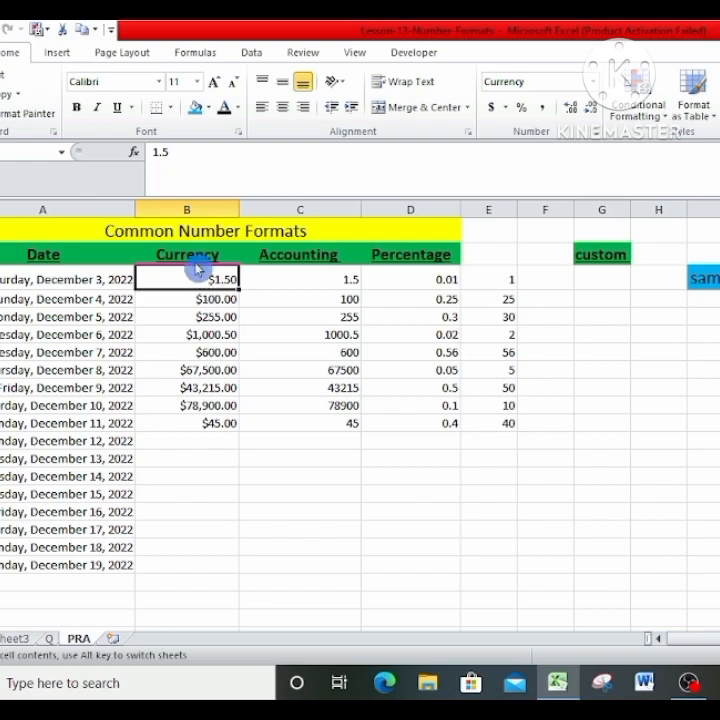
{"action": "left_click", "coordinate": [211, 257]}
{"action": "left_click", "coordinate": [308, 255]}
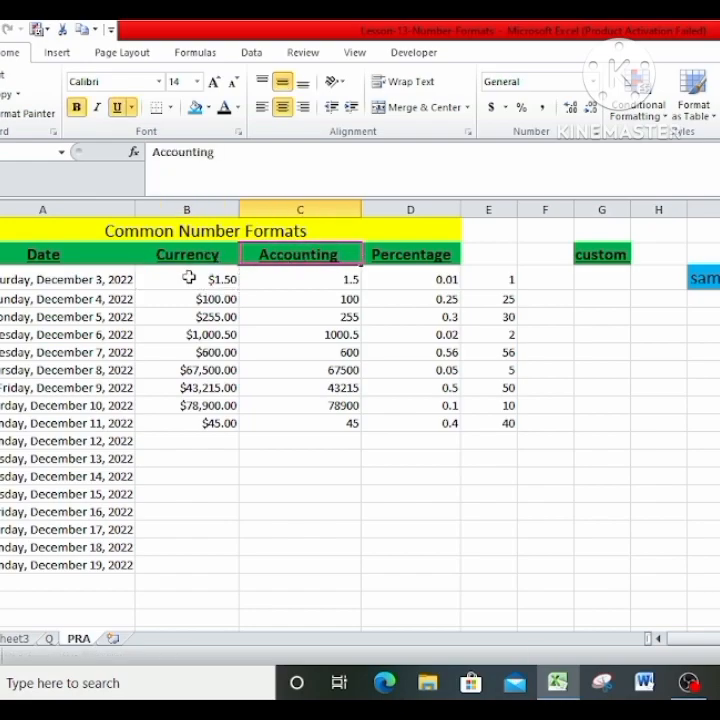
{"action": "left_click_drag", "start_coordinate": [308, 280], "coordinate": [309, 436]}
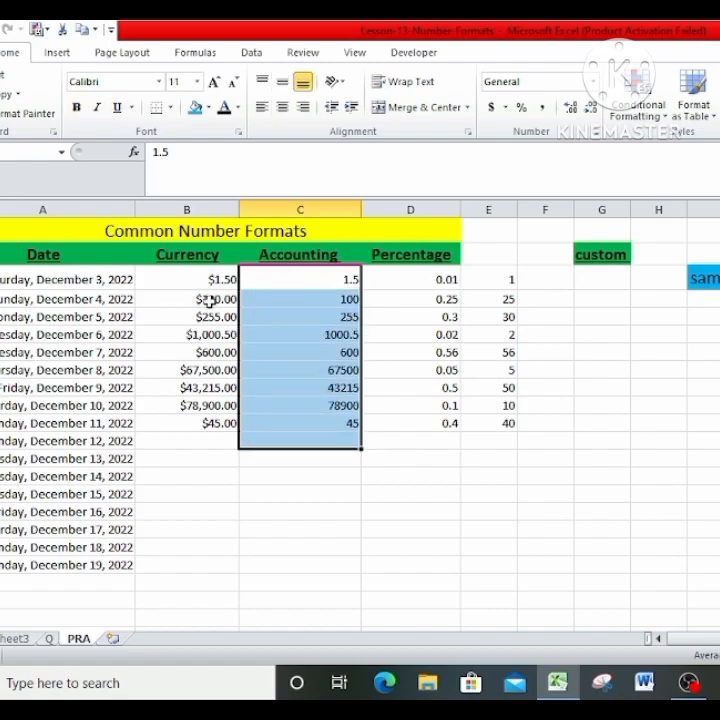
{"action": "left_click", "coordinate": [186, 277]}
{"action": "left_click_drag", "start_coordinate": [186, 277], "coordinate": [187, 439]}
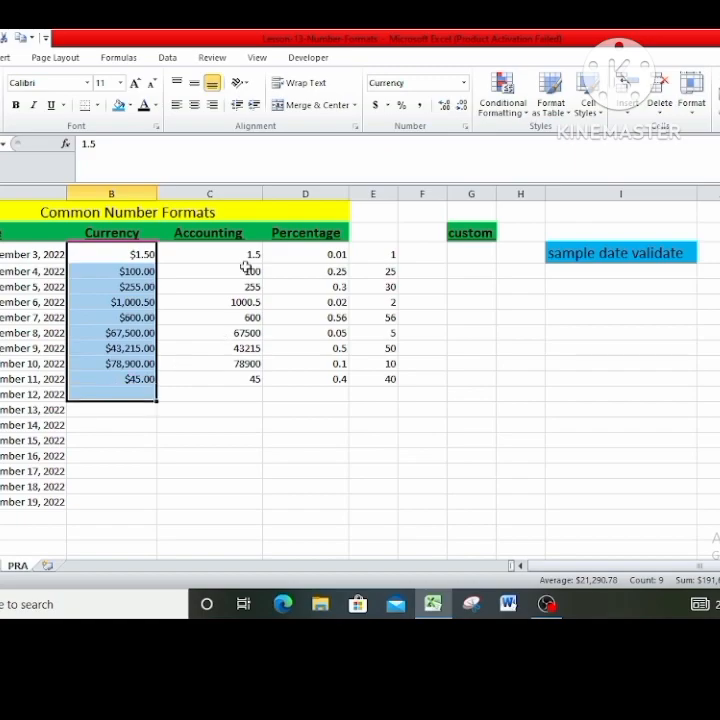
{"action": "left_click", "coordinate": [330, 279]}
Format cells C3:C12 under the Accounting heading as Accounting with the $ symbol and 2 decimal places.
{"action": "left_click_drag", "start_coordinate": [236, 255], "coordinate": [244, 394]}
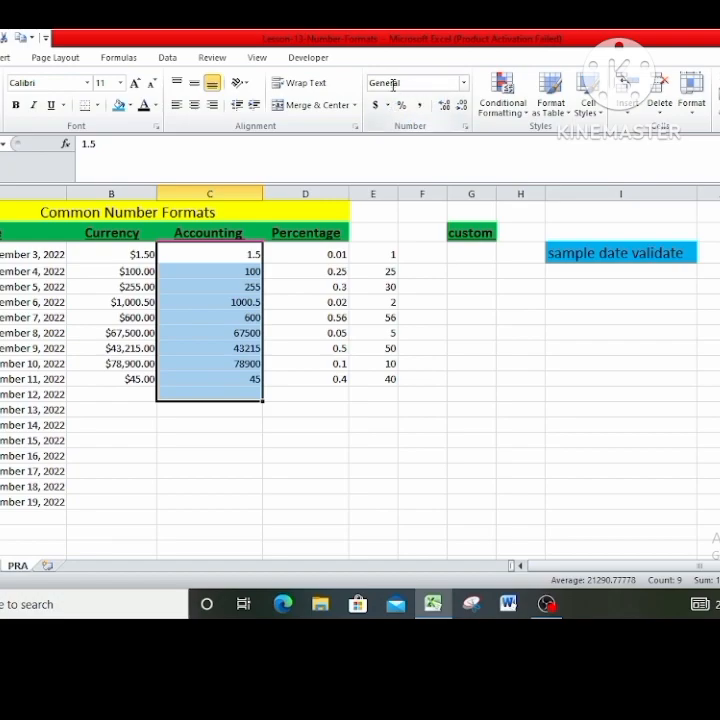
{"action": "left_click", "coordinate": [466, 88]}
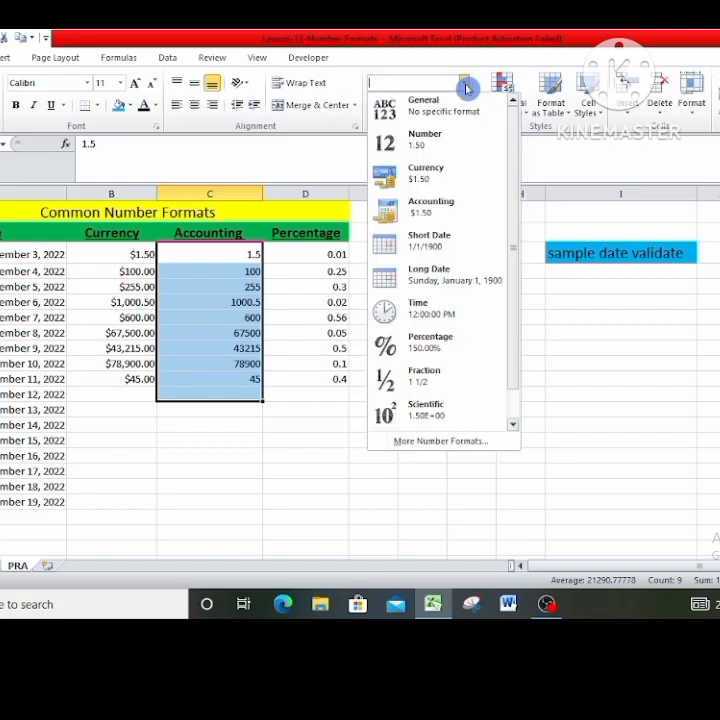
{"action": "left_click", "coordinate": [441, 446]}
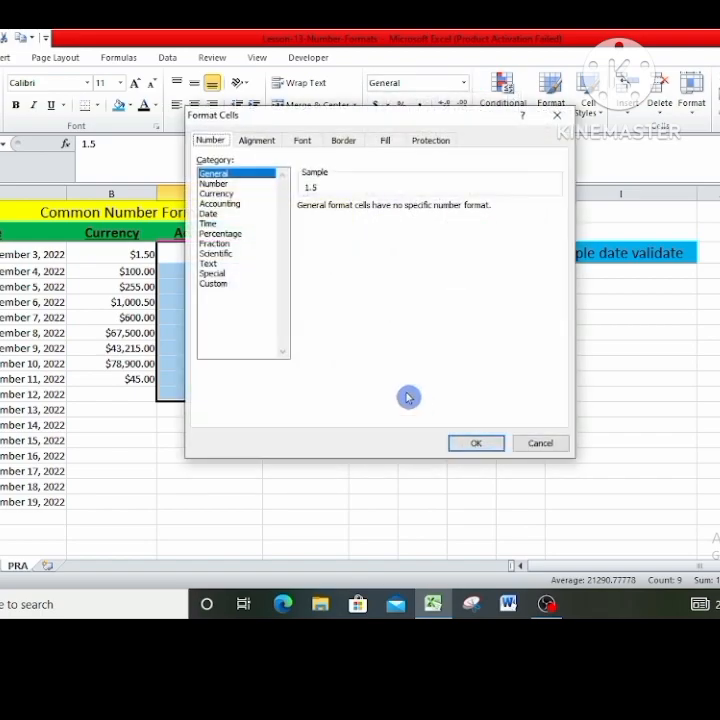
{"action": "left_click", "coordinate": [233, 205]}
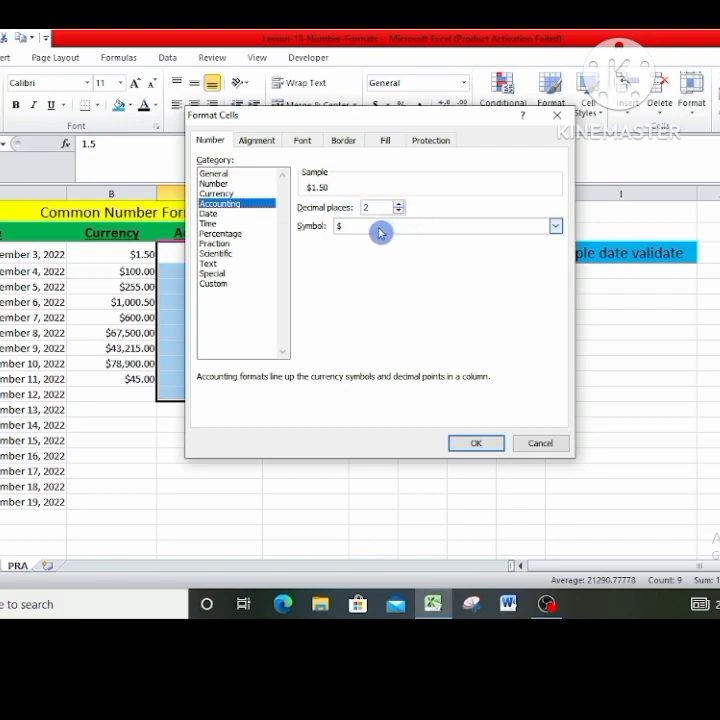
{"action": "left_click", "coordinate": [481, 446]}
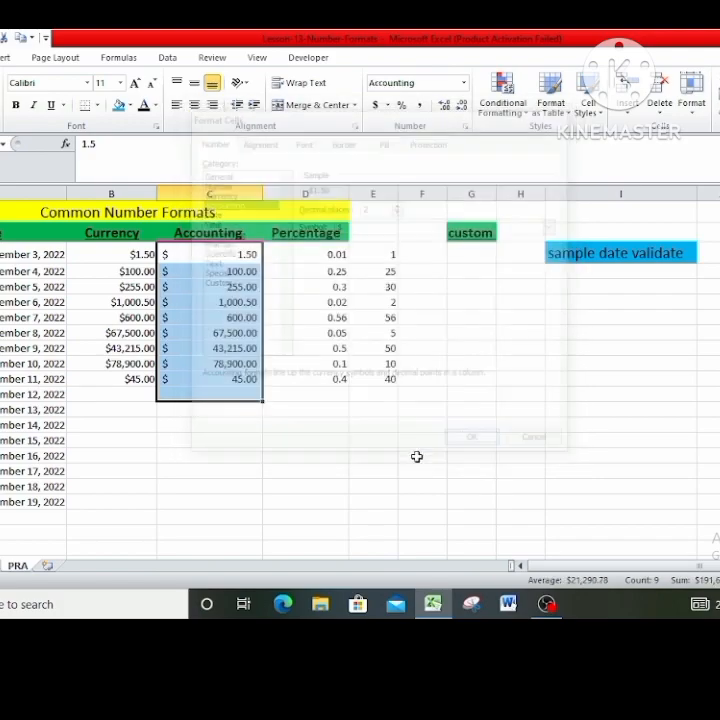
{"action": "left_click", "coordinate": [196, 454]}
{"action": "left_click_drag", "start_coordinate": [222, 256], "coordinate": [223, 379]}
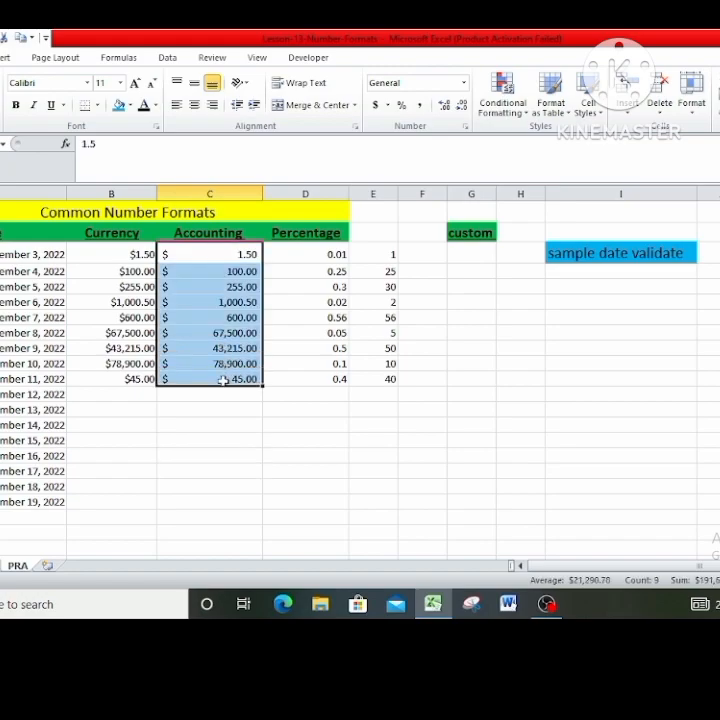
Fill the selected amounts under the Accounting heading with blue.
{"action": "left_click", "coordinate": [117, 108]}
{"action": "left_click", "coordinate": [318, 422]}
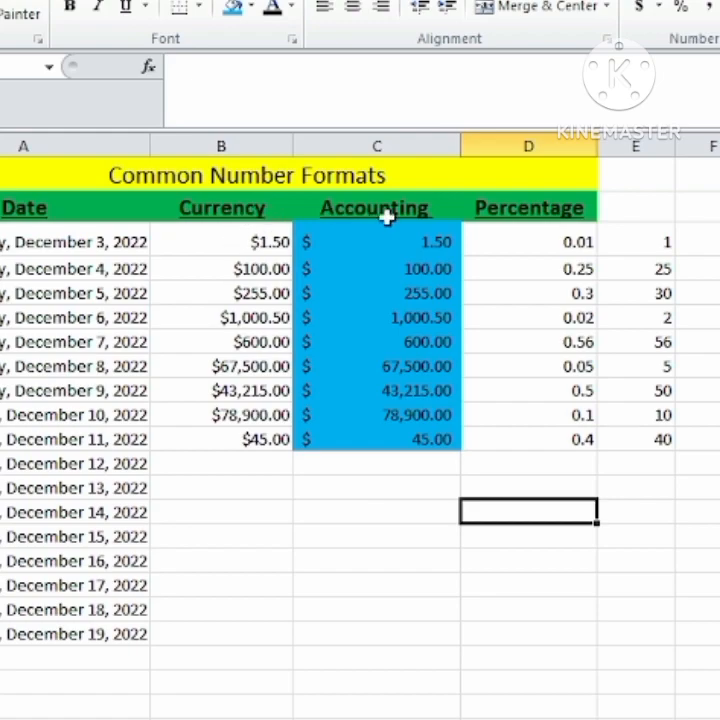
Compare how the $ symbol and amounts are aligned in the Currency and Accounting columns.
{"action": "left_click_drag", "start_coordinate": [233, 242], "coordinate": [233, 457]}
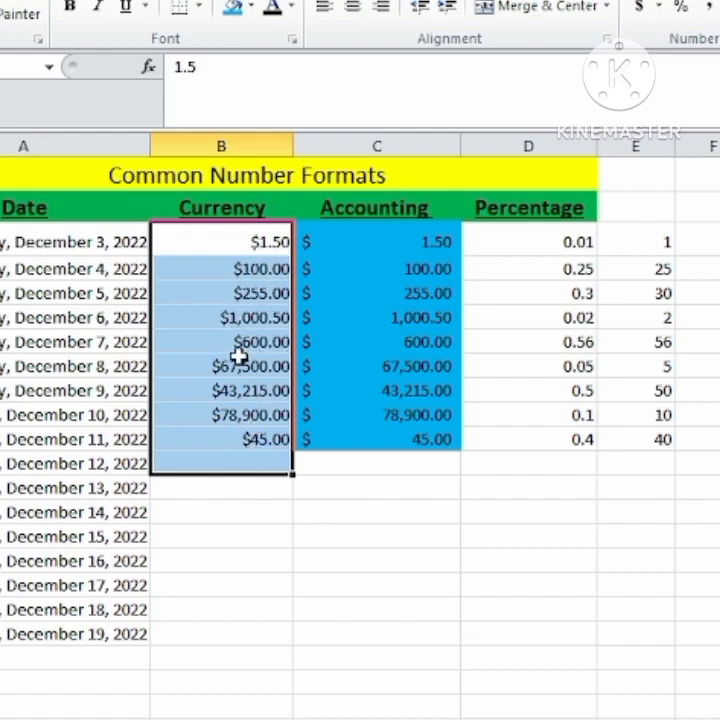
{"action": "left_click_drag", "start_coordinate": [318, 242], "coordinate": [366, 440]}
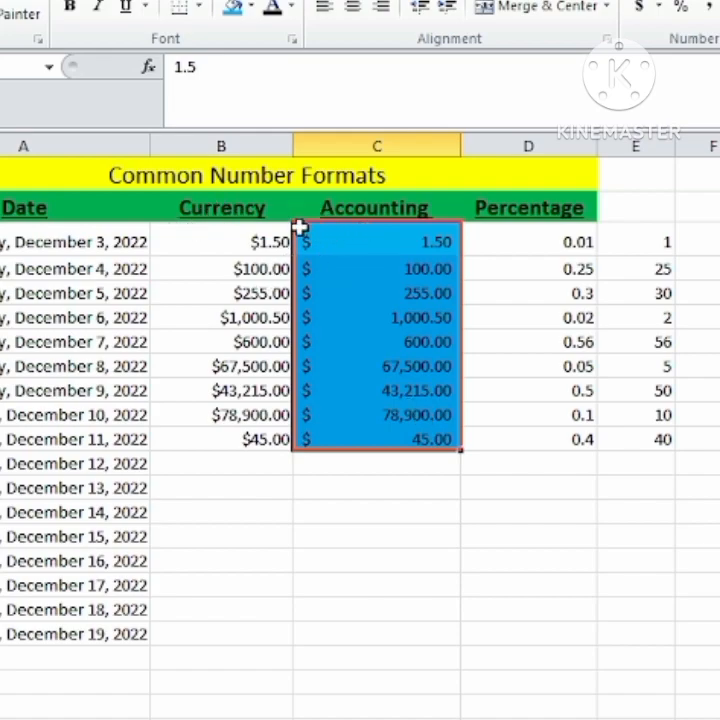
{"action": "left_click", "coordinate": [386, 557]}
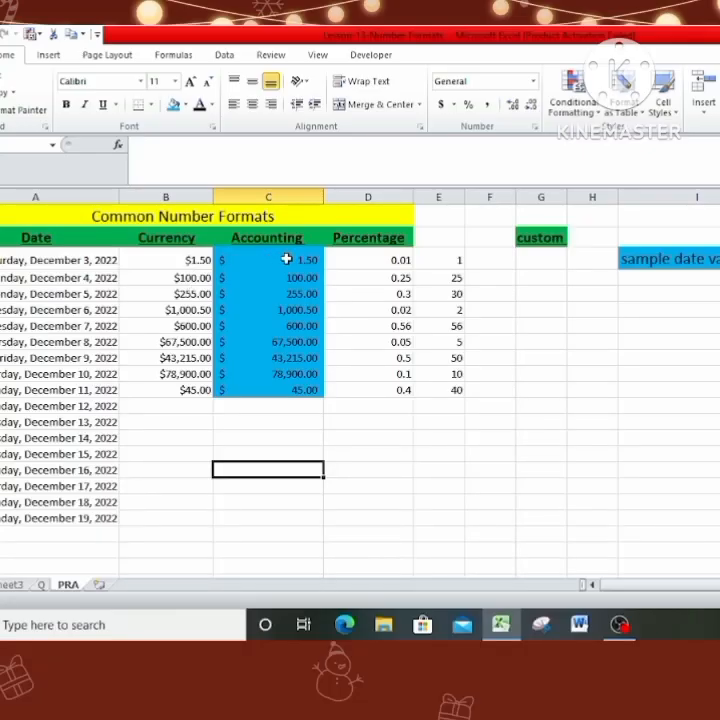
{"action": "left_click", "coordinate": [286, 259]}
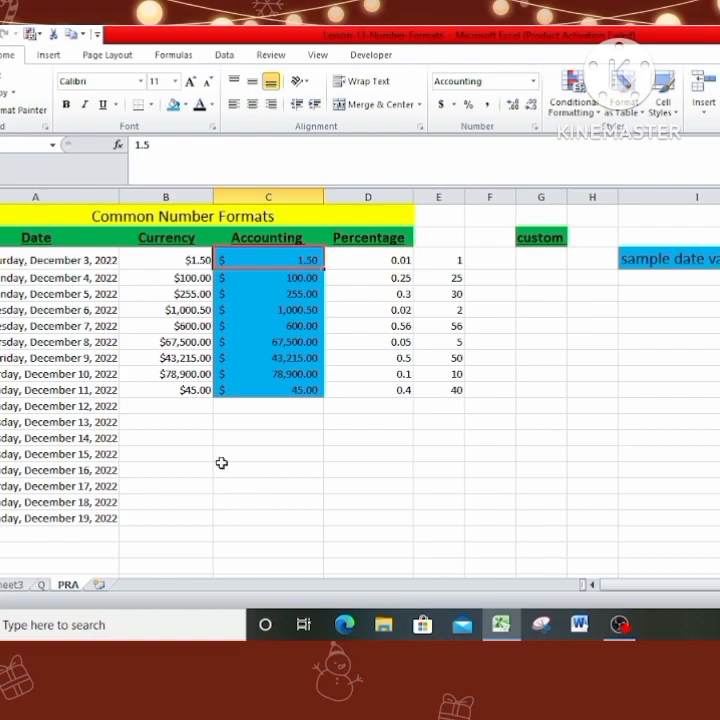
{"action": "left_click", "coordinate": [190, 423]}
{"action": "left_click", "coordinate": [294, 485]}
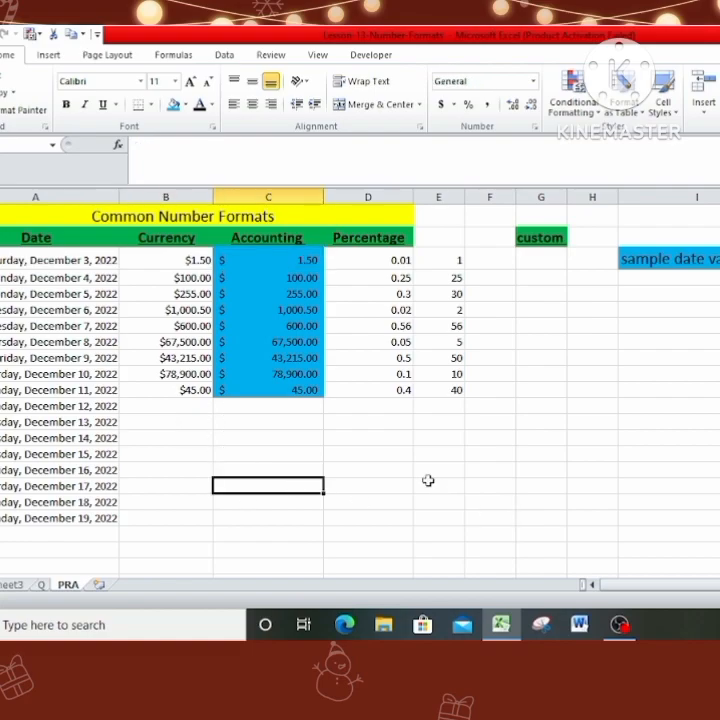
Enter "sierra leone" in the empty column D cell of the December 15 row, below the Percentage values.
{"action": "left_click", "coordinate": [354, 455]}
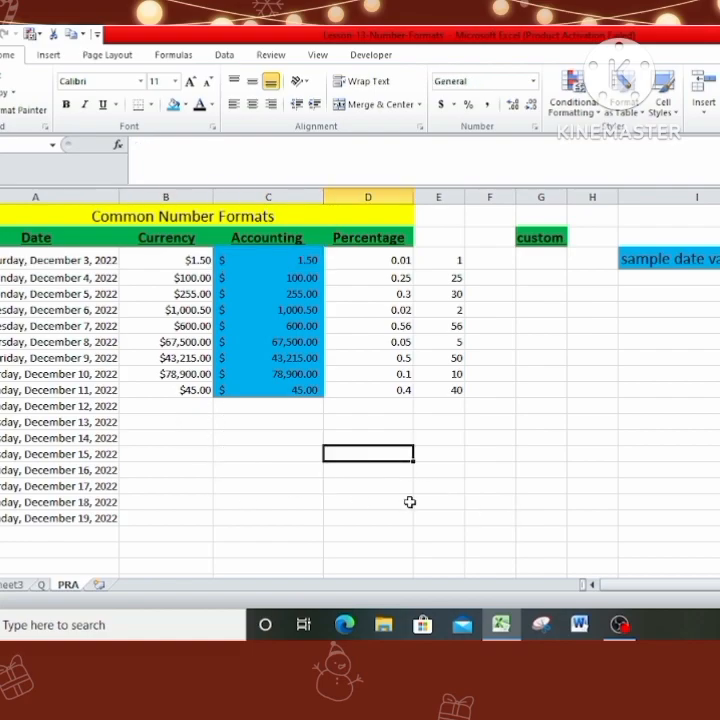
{"action": "type", "text": "sierra leone"}
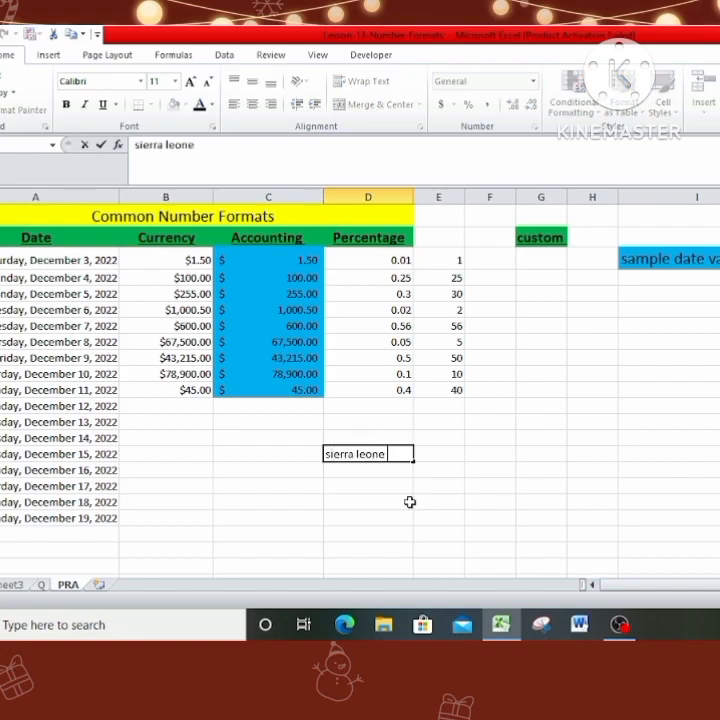
{"action": "left_click", "coordinate": [410, 502]}
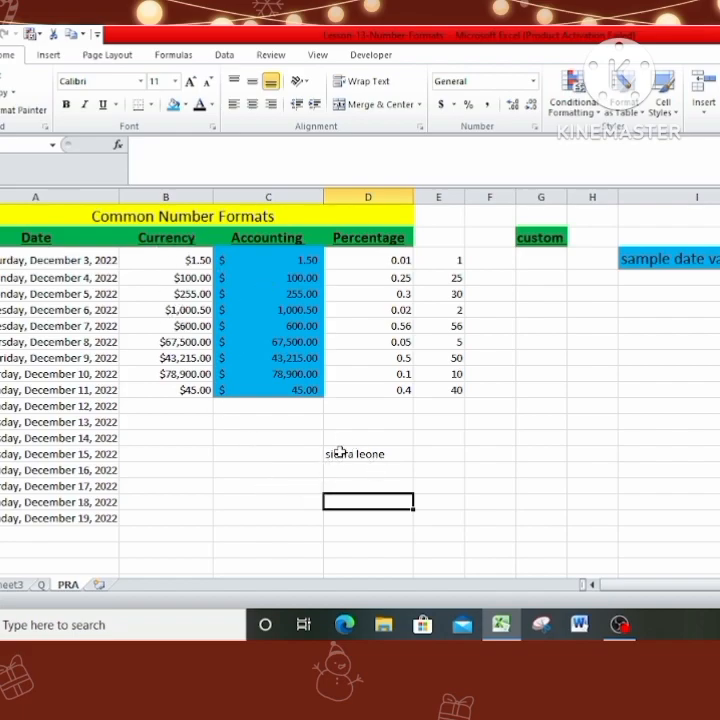
Change the currency symbol of the amounts under the Currency heading to SLL, keeping the Currency format with 2 decimal places.
{"action": "left_click_drag", "start_coordinate": [178, 260], "coordinate": [191, 399]}
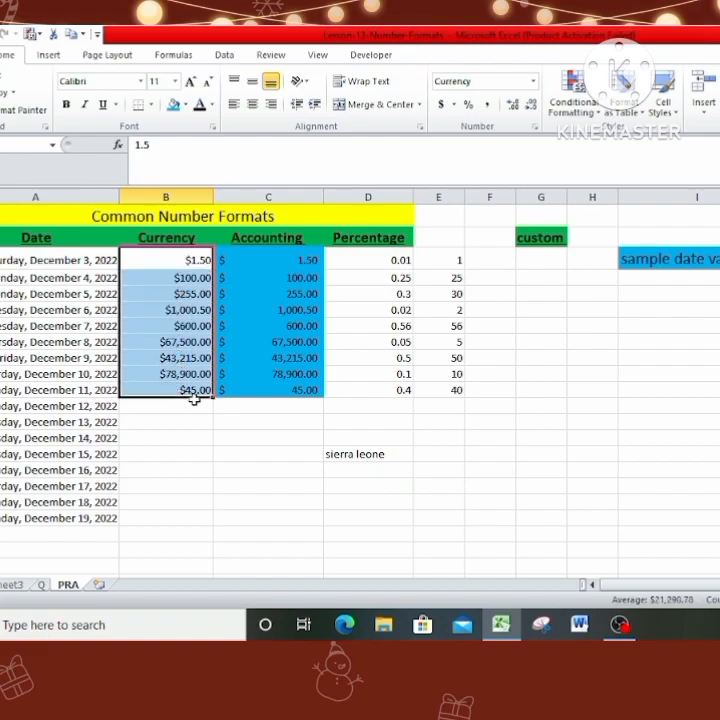
{"action": "left_click", "coordinate": [533, 81]}
{"action": "left_click", "coordinate": [522, 456]}
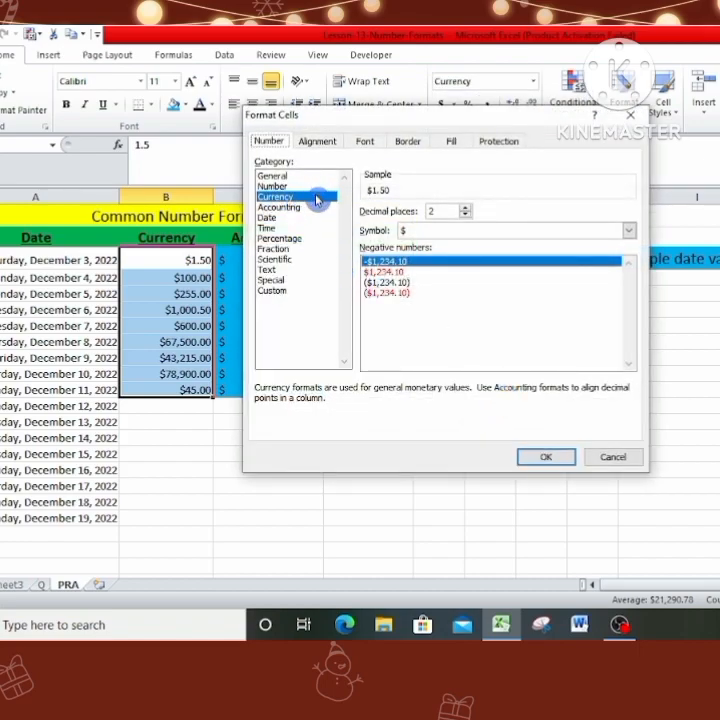
{"action": "left_click", "coordinate": [629, 233]}
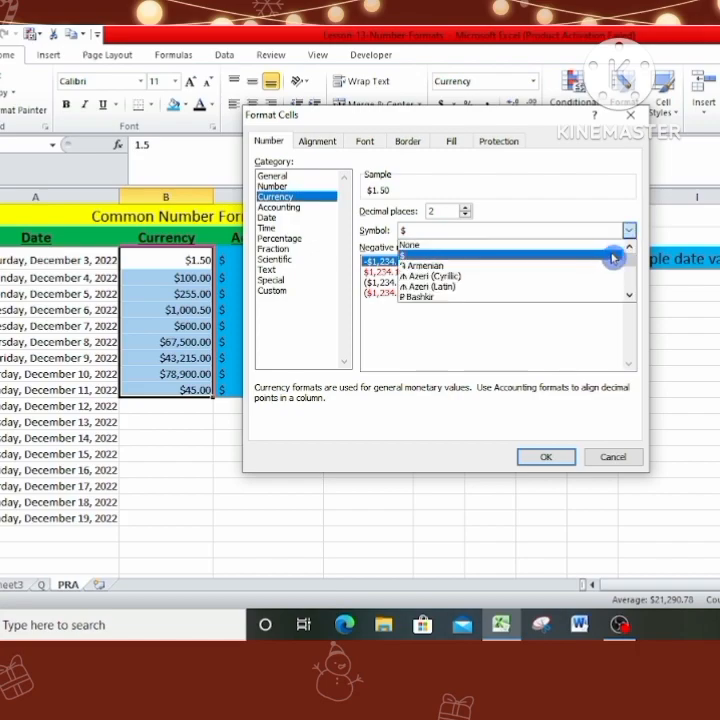
{"action": "scroll", "coordinate": [514, 270], "scroll_direction": "down", "scroll_amount": 3}
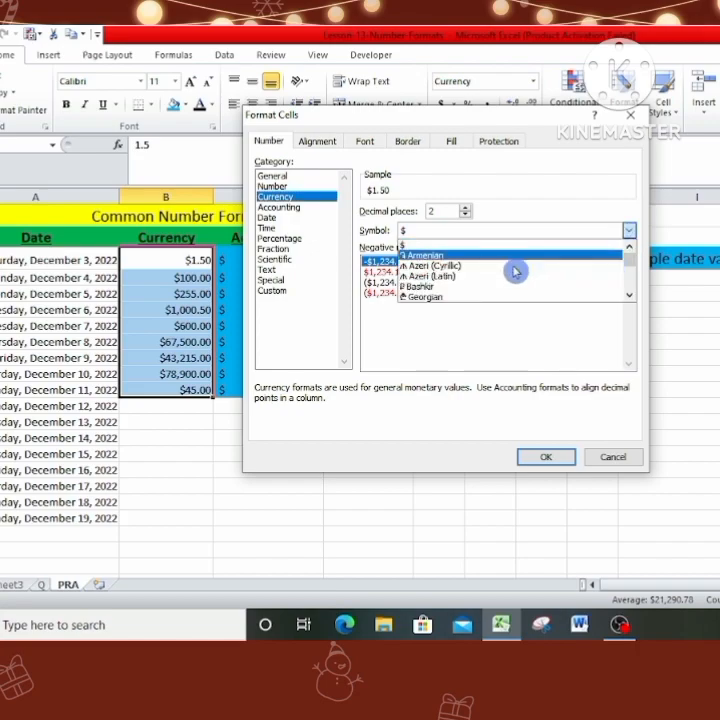
{"action": "scroll", "coordinate": [514, 270], "scroll_direction": "down", "scroll_amount": 10}
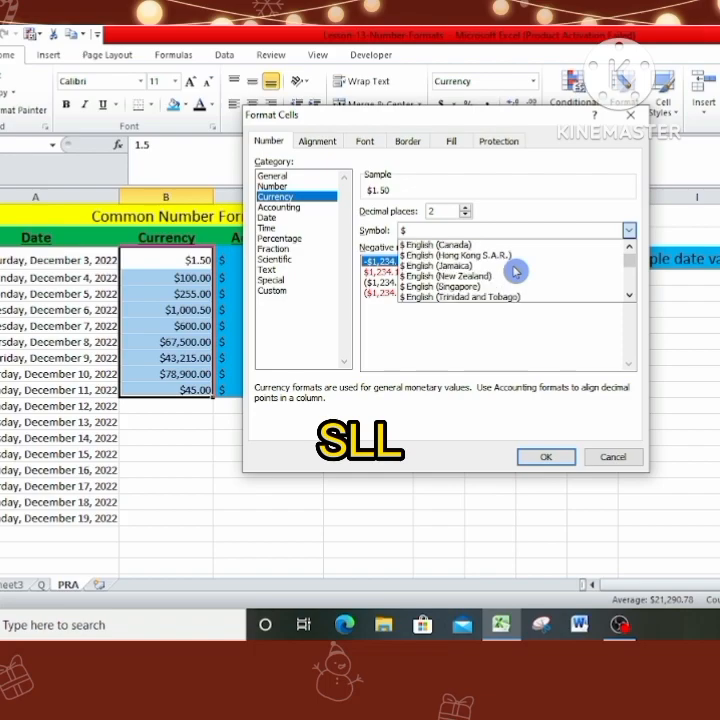
{"action": "scroll", "coordinate": [515, 271], "scroll_direction": "down", "scroll_amount": 2}
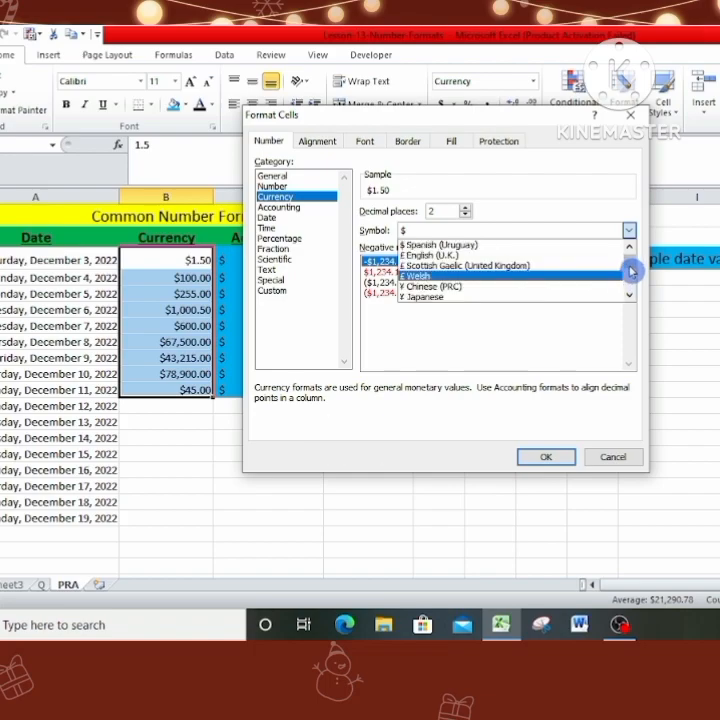
{"action": "left_click_drag", "start_coordinate": [630, 264], "coordinate": [627, 284]}
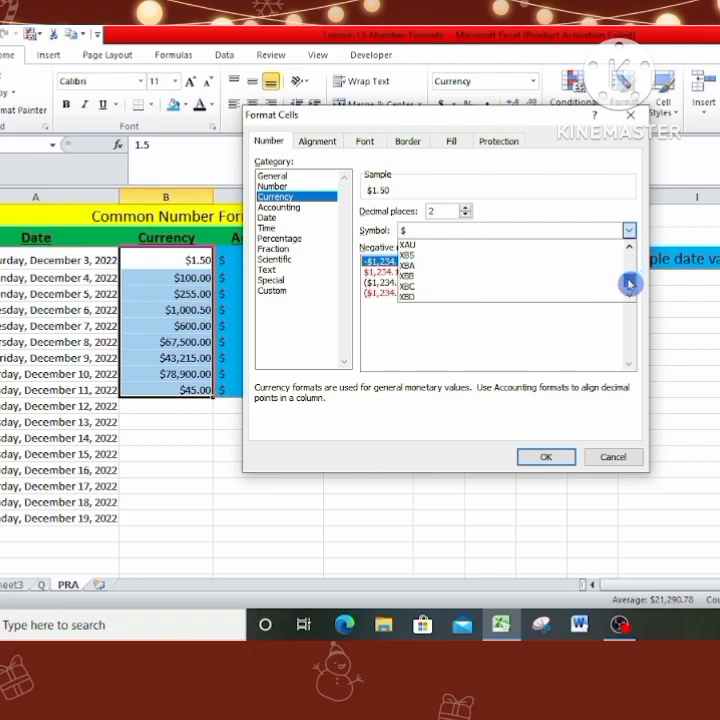
{"action": "scroll", "coordinate": [481, 288], "scroll_direction": "down", "scroll_amount": 4}
{"action": "scroll", "coordinate": [481, 288], "scroll_direction": "up", "scroll_amount": 5}
{"action": "scroll", "coordinate": [480, 288], "scroll_direction": "up", "scroll_amount": 8}
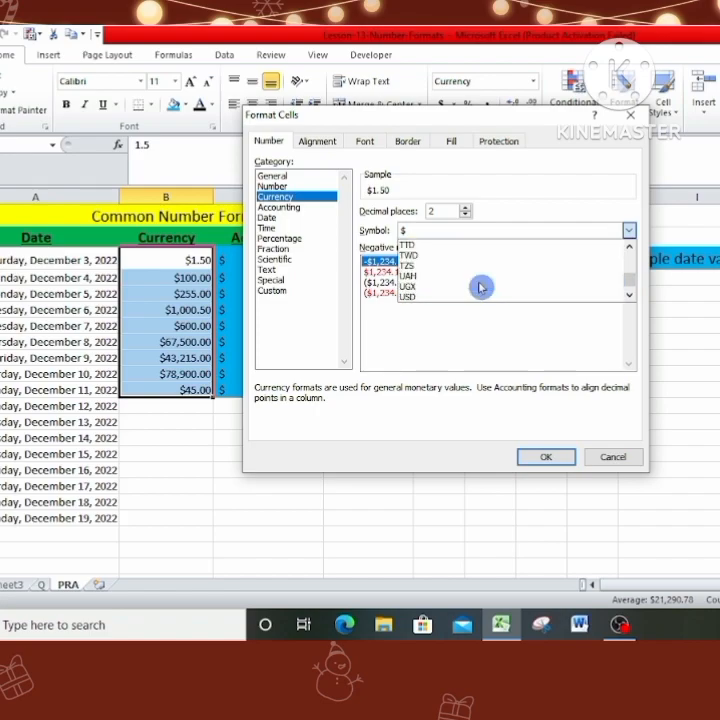
{"action": "scroll", "coordinate": [480, 288], "scroll_direction": "up", "scroll_amount": 2}
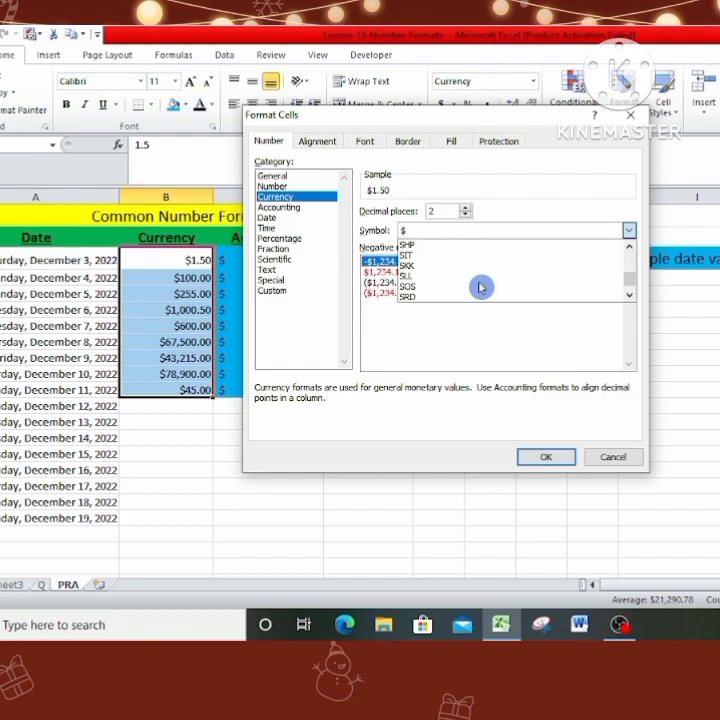
{"action": "left_click", "coordinate": [462, 277]}
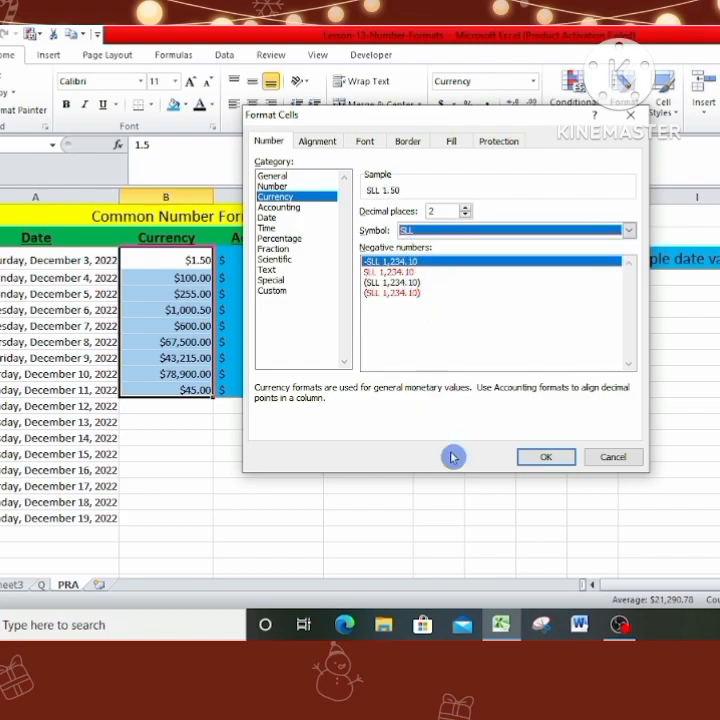
{"action": "left_click", "coordinate": [555, 463]}
{"action": "left_click", "coordinate": [205, 433]}
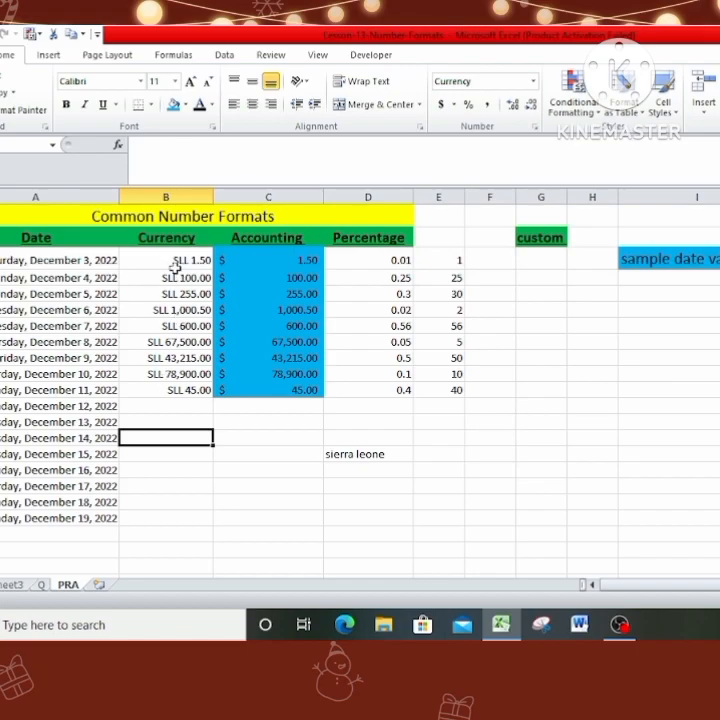
{"action": "left_click_drag", "start_coordinate": [174, 262], "coordinate": [174, 391]}
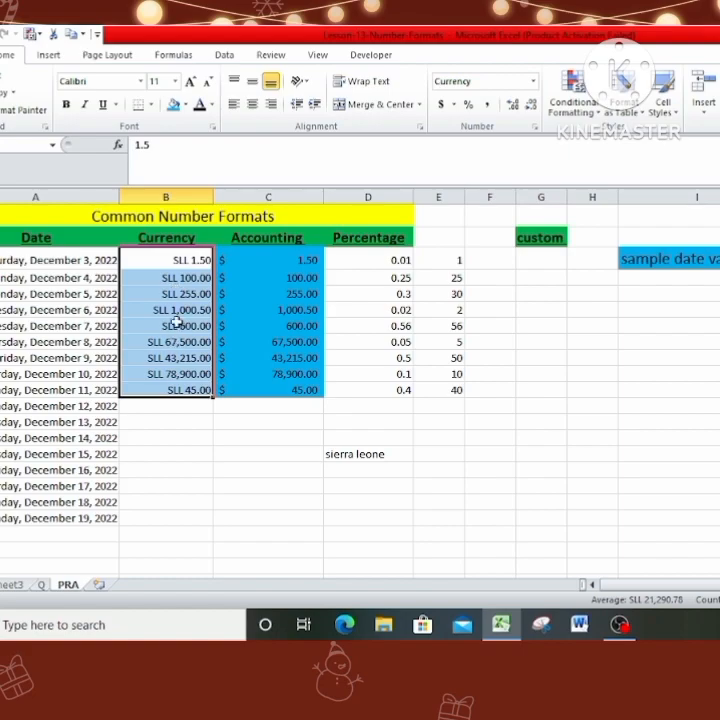
Change the symbol of the amounts under the Accounting heading to SLL, keeping the Accounting format with 2 decimal places.
{"action": "left_click", "coordinate": [272, 255]}
{"action": "left_click_drag", "start_coordinate": [272, 253], "coordinate": [268, 383]}
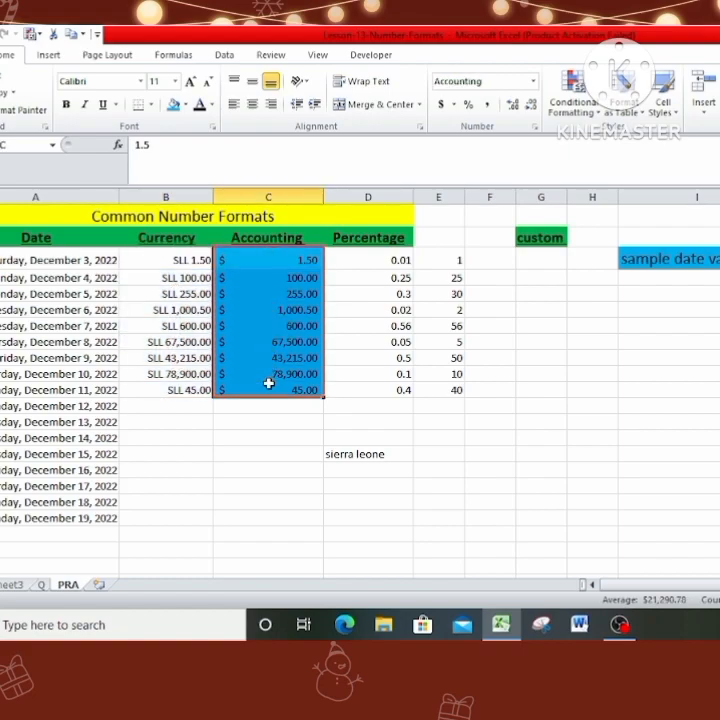
{"action": "left_click", "coordinate": [533, 132]}
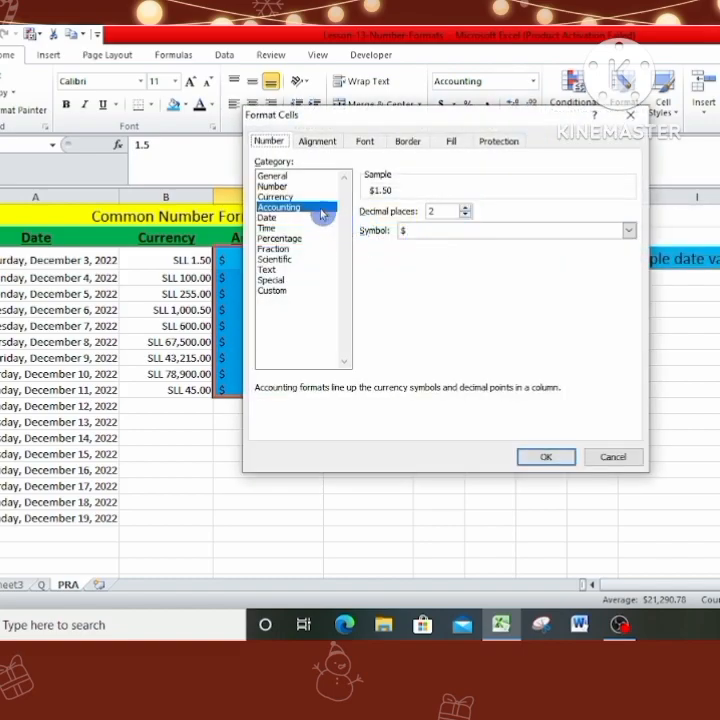
{"action": "left_click", "coordinate": [629, 230]}
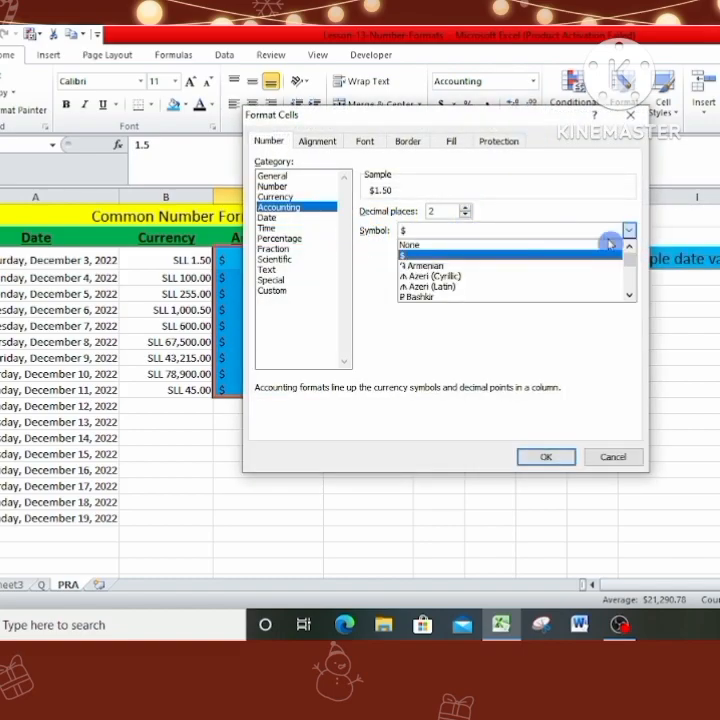
{"action": "scroll", "coordinate": [550, 272], "scroll_direction": "down", "scroll_amount": 2}
{"action": "scroll", "coordinate": [550, 272], "scroll_direction": "down", "scroll_amount": 10}
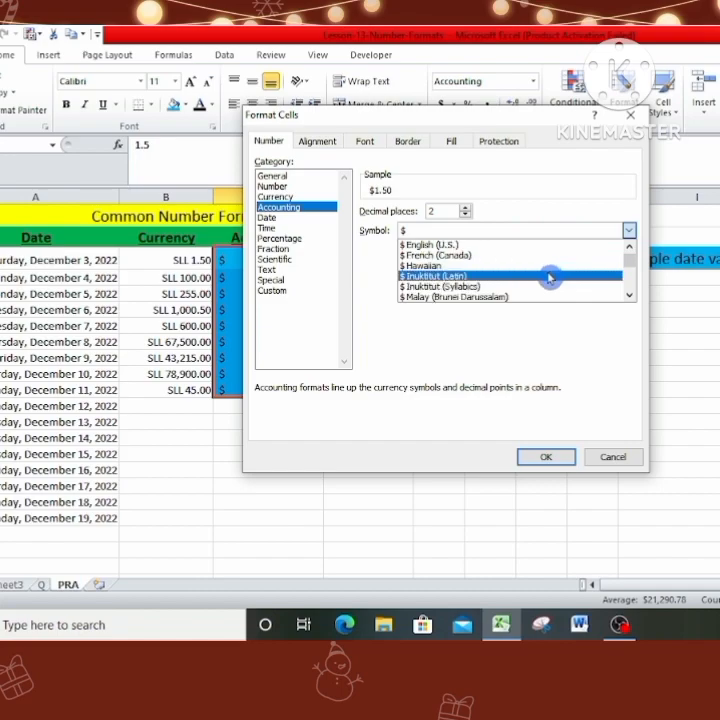
{"action": "scroll", "coordinate": [548, 278], "scroll_direction": "down", "scroll_amount": 10}
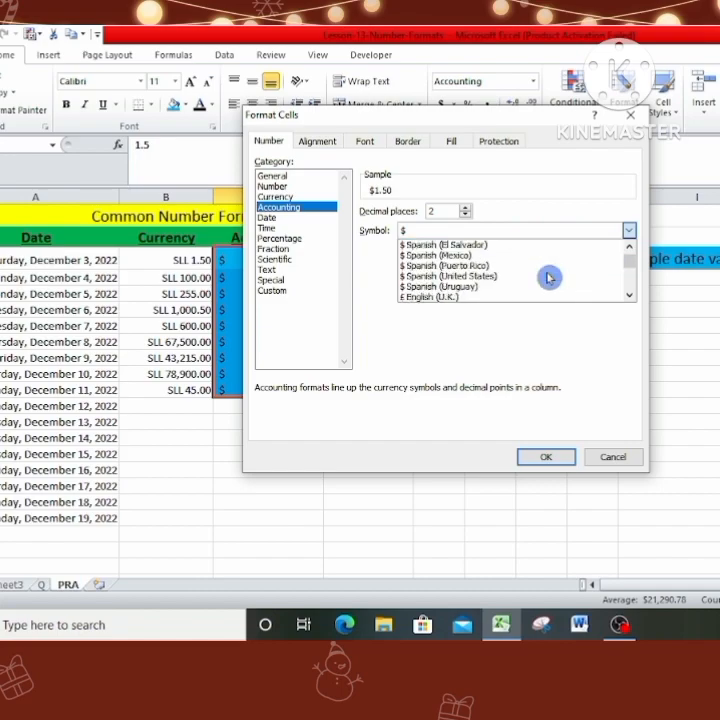
{"action": "scroll", "coordinate": [507, 271], "scroll_direction": "up", "scroll_amount": 15}
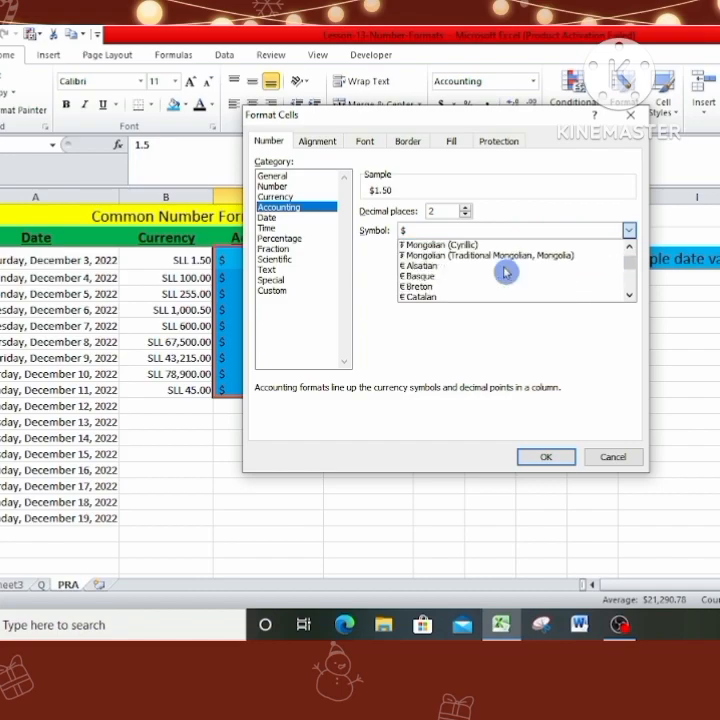
{"action": "scroll", "coordinate": [434, 276], "scroll_direction": "down", "scroll_amount": 10}
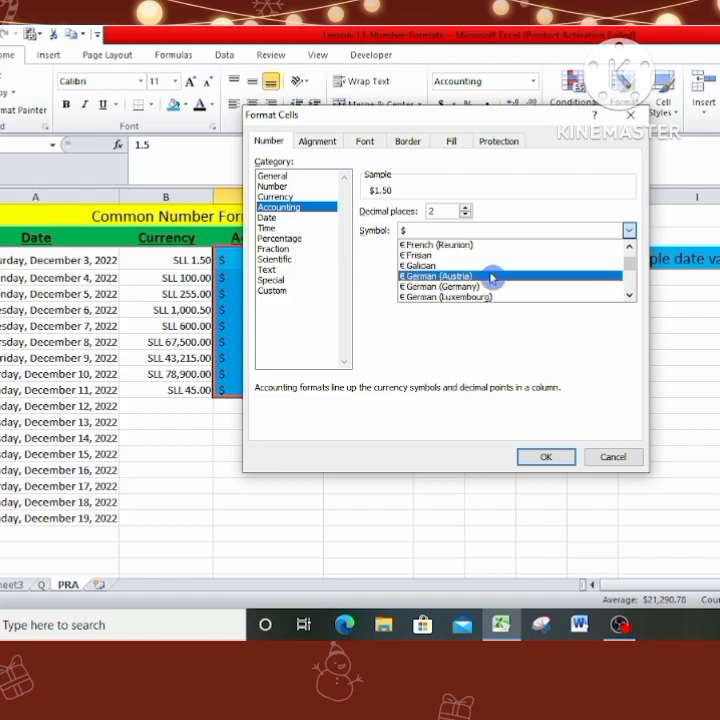
{"action": "scroll", "coordinate": [632, 281], "scroll_direction": "down", "scroll_amount": 10}
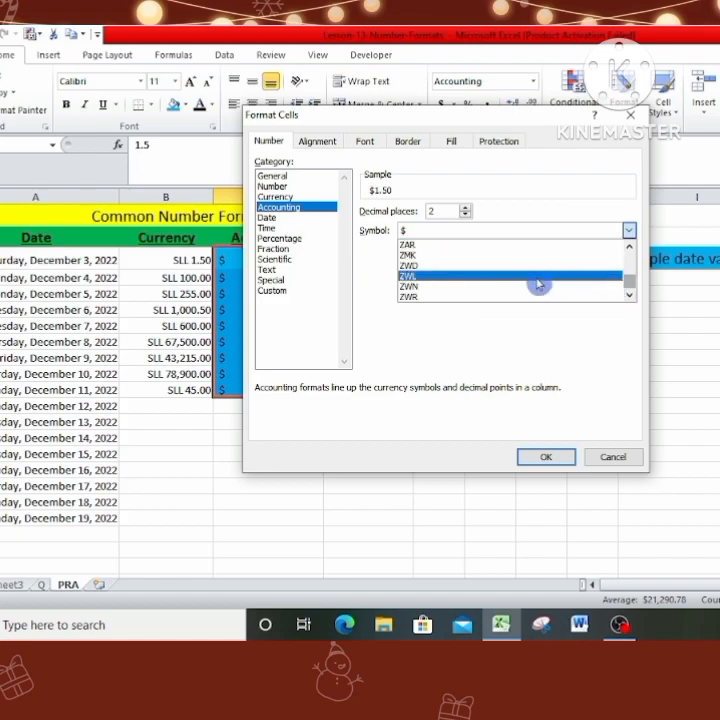
{"action": "scroll", "coordinate": [535, 281], "scroll_direction": "up", "scroll_amount": 6}
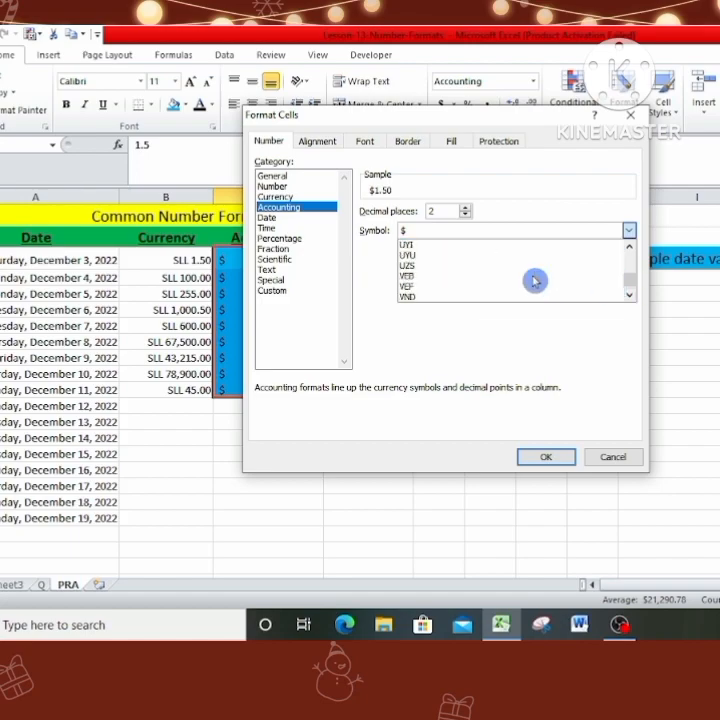
{"action": "scroll", "coordinate": [535, 281], "scroll_direction": "up", "scroll_amount": 6}
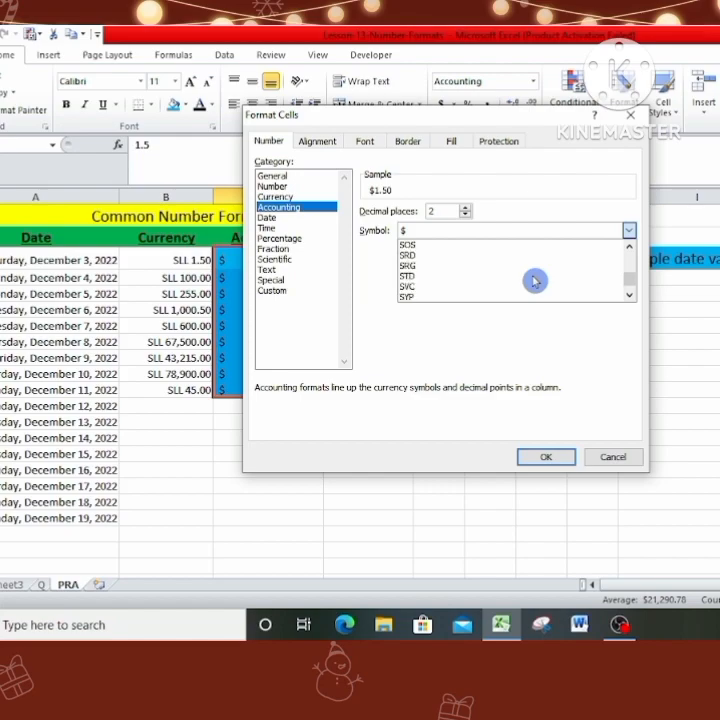
{"action": "left_click", "coordinate": [501, 256]}
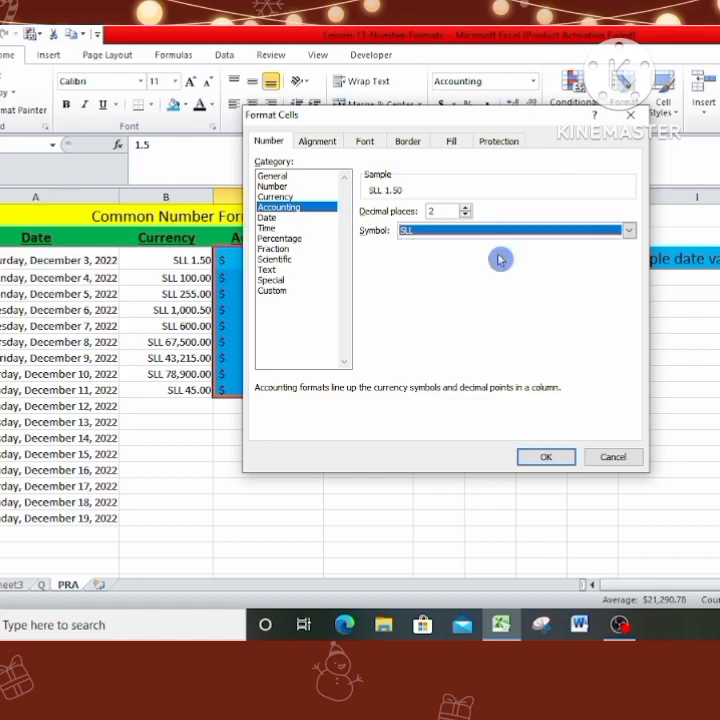
{"action": "left_click", "coordinate": [546, 456]}
{"action": "left_click", "coordinate": [231, 402]}
Compare the placement of the SLL symbol in the Accounting column with that in the Currency column.
{"action": "left_click_drag", "start_coordinate": [252, 259], "coordinate": [252, 393]}
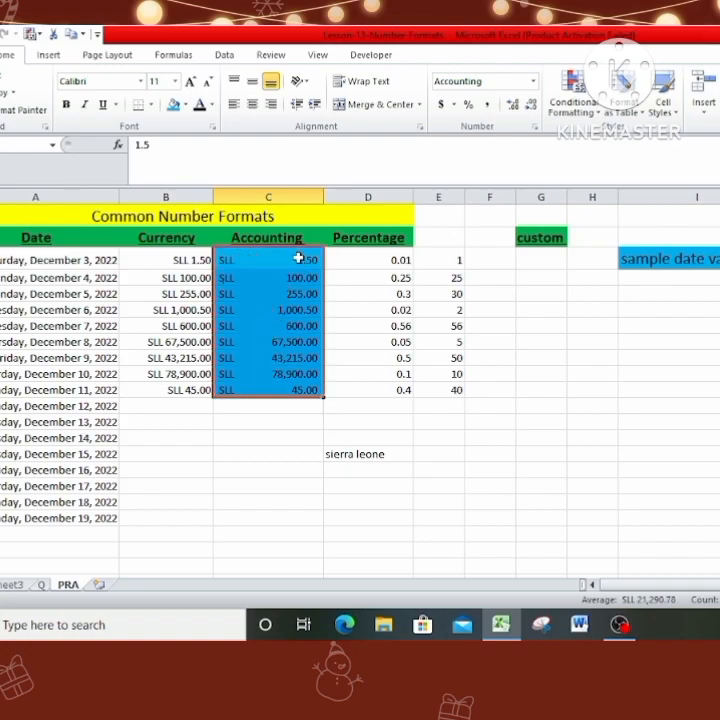
{"action": "left_click", "coordinate": [274, 418]}
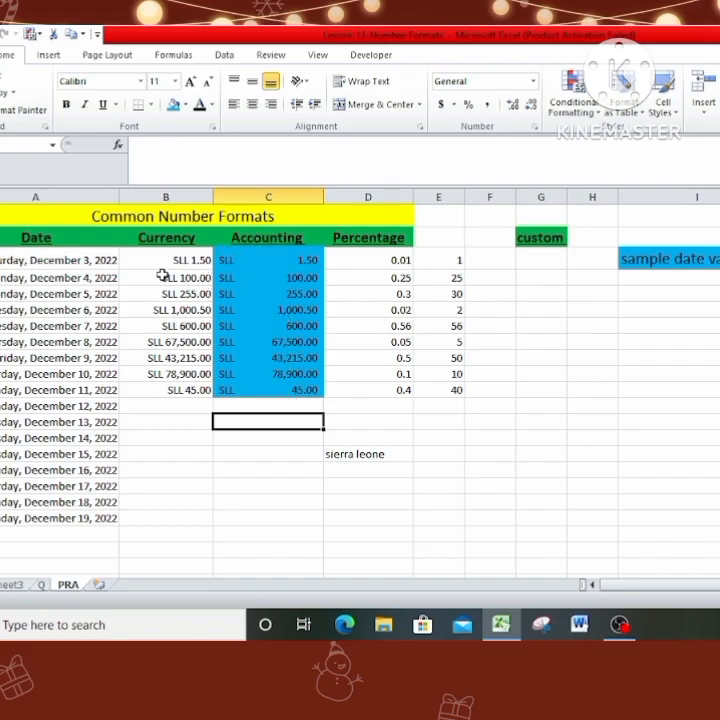
{"action": "left_click_drag", "start_coordinate": [162, 263], "coordinate": [166, 406]}
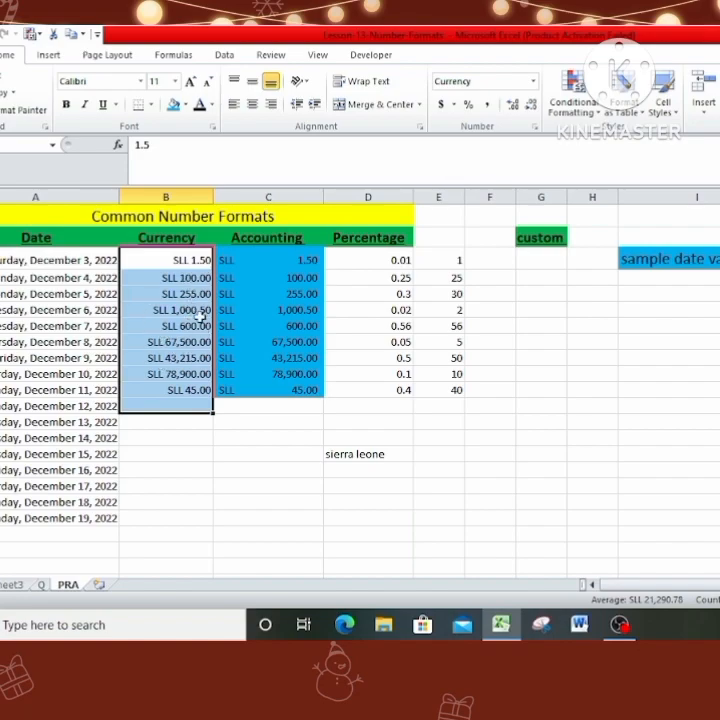
{"action": "left_click", "coordinate": [253, 290]}
{"action": "left_click_drag", "start_coordinate": [281, 250], "coordinate": [290, 388]}
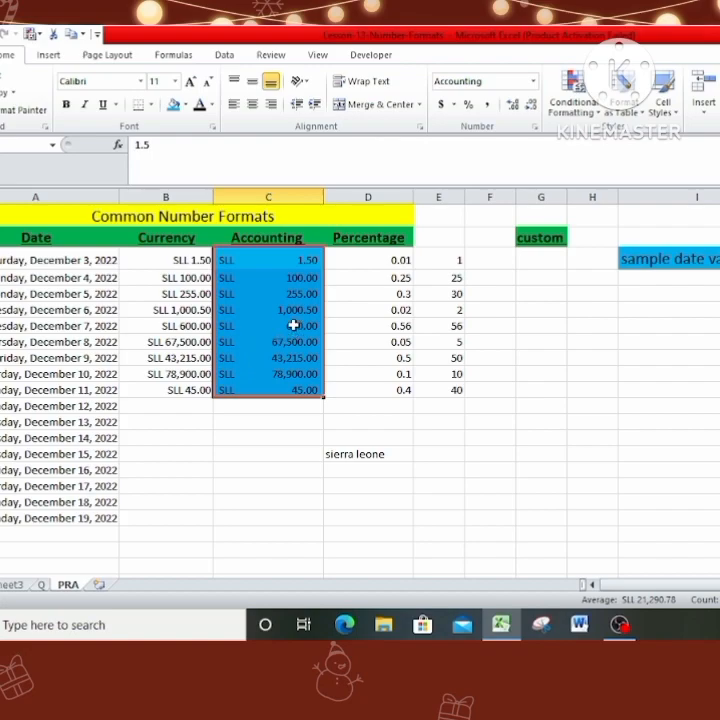
{"action": "left_click", "coordinate": [235, 416]}
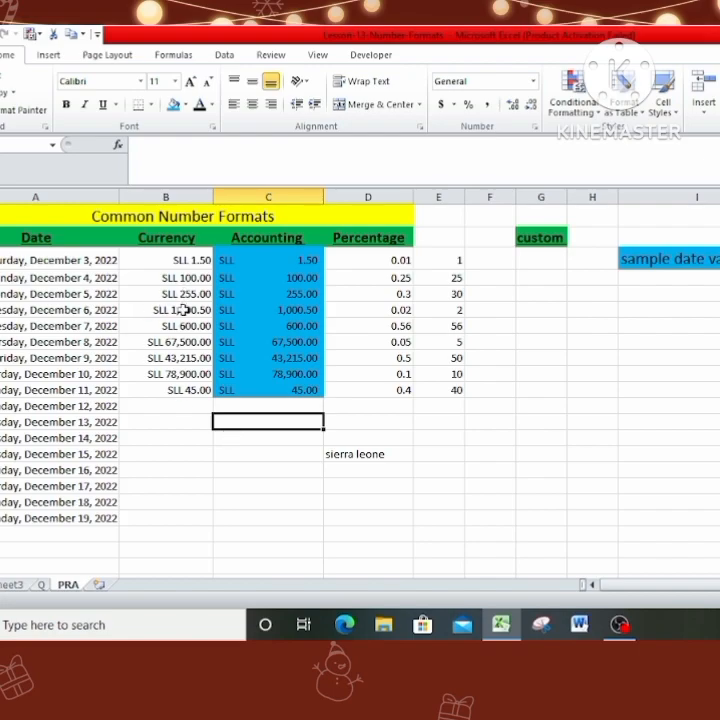
Replace the December 6 amount in the Currency column with 0.
{"action": "left_click", "coordinate": [183, 310]}
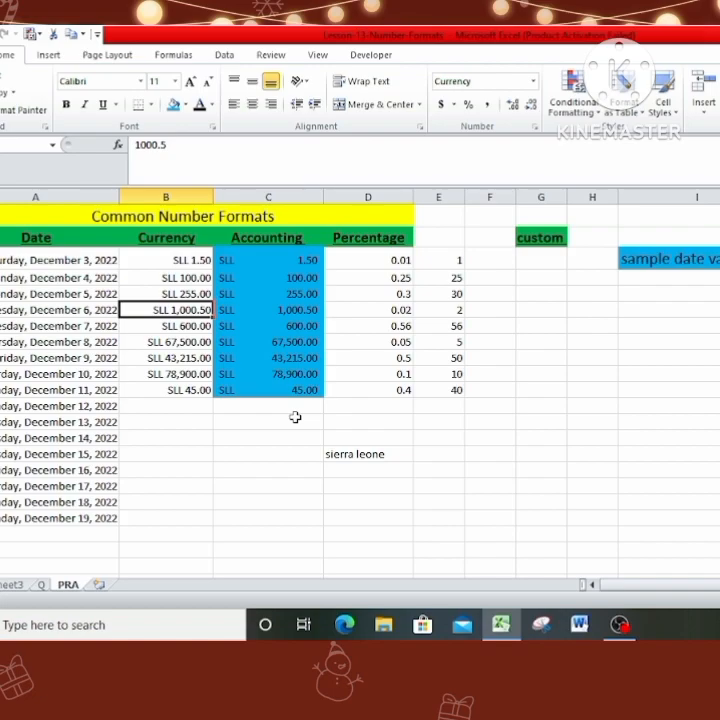
{"action": "type", "text": "0"}
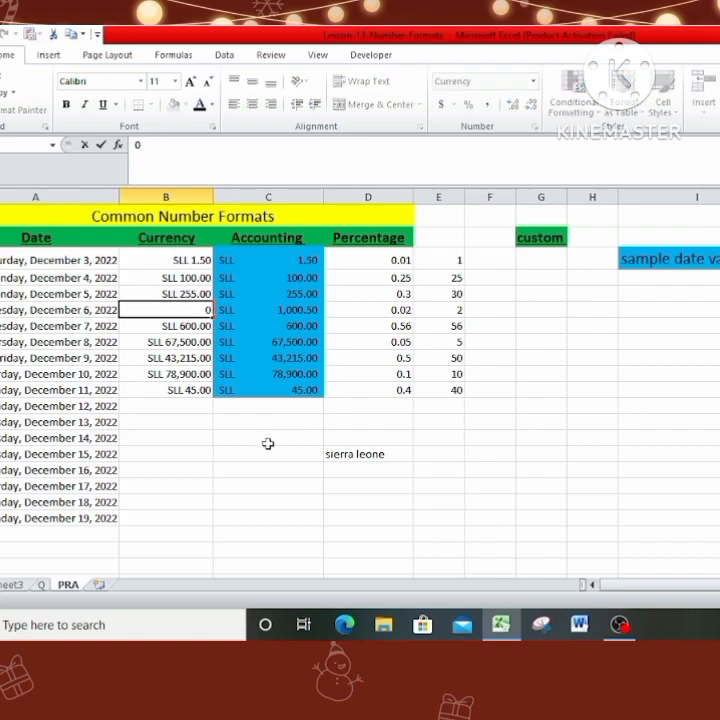
{"action": "left_click", "coordinate": [271, 450]}
{"action": "left_click", "coordinate": [186, 314]}
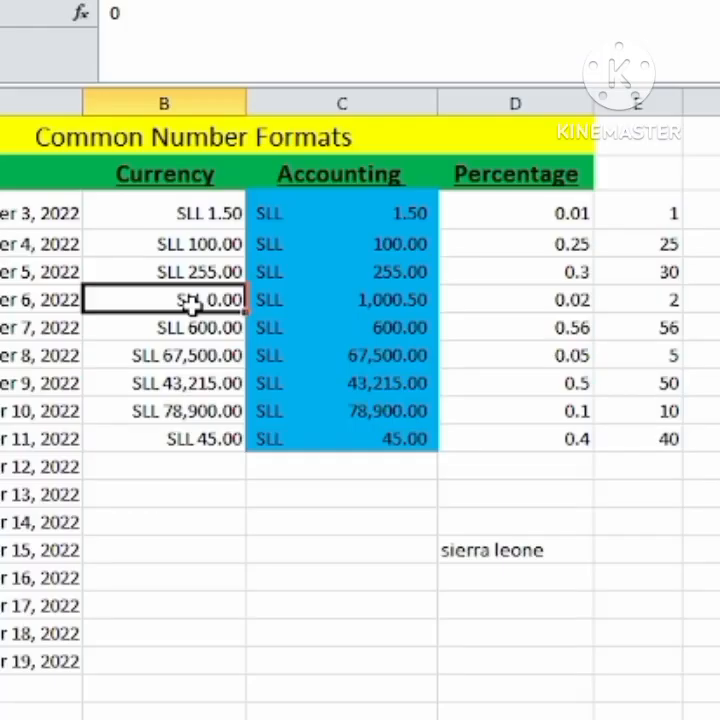
Fill the Currency and Accounting cells for December 6 to December 8 with a light blue shade.
{"action": "left_click", "coordinate": [280, 298]}
{"action": "left_click", "coordinate": [186, 306]}
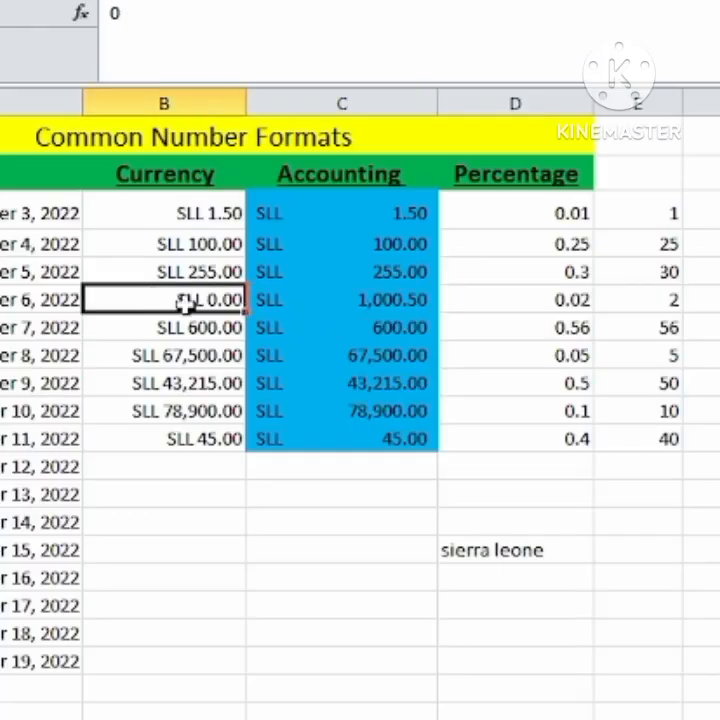
{"action": "left_click_drag", "start_coordinate": [186, 304], "coordinate": [350, 299]}
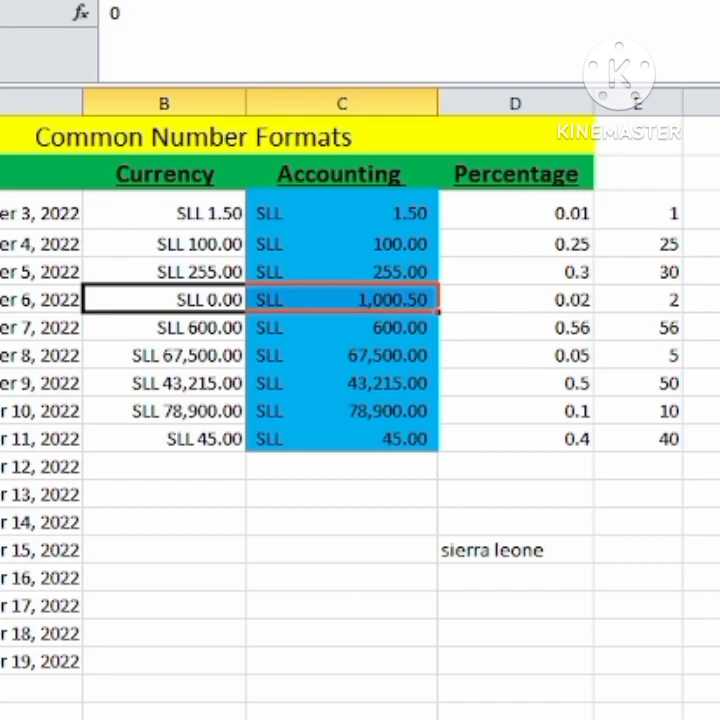
{"action": "left_click", "coordinate": [200, 0]}
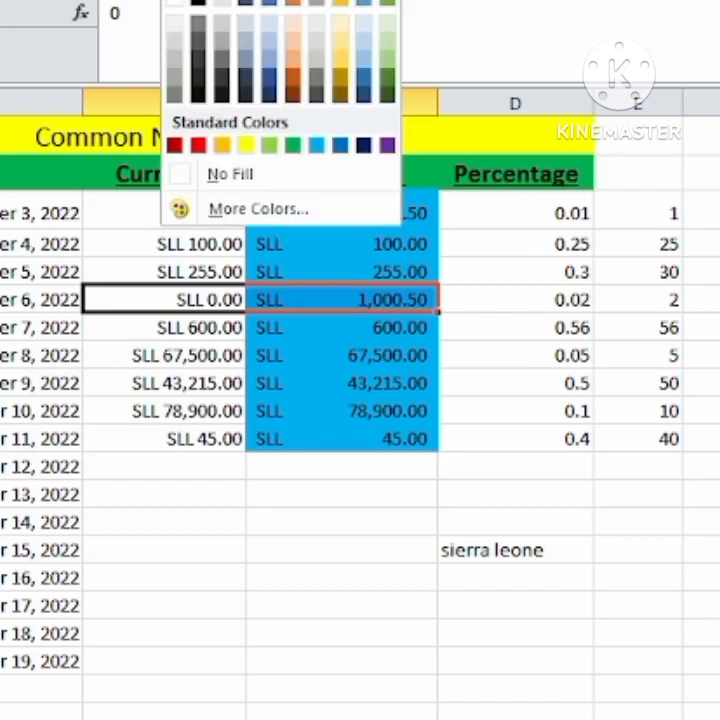
{"action": "left_click", "coordinate": [525, 464]}
{"action": "left_click_drag", "start_coordinate": [165, 301], "coordinate": [324, 346]}
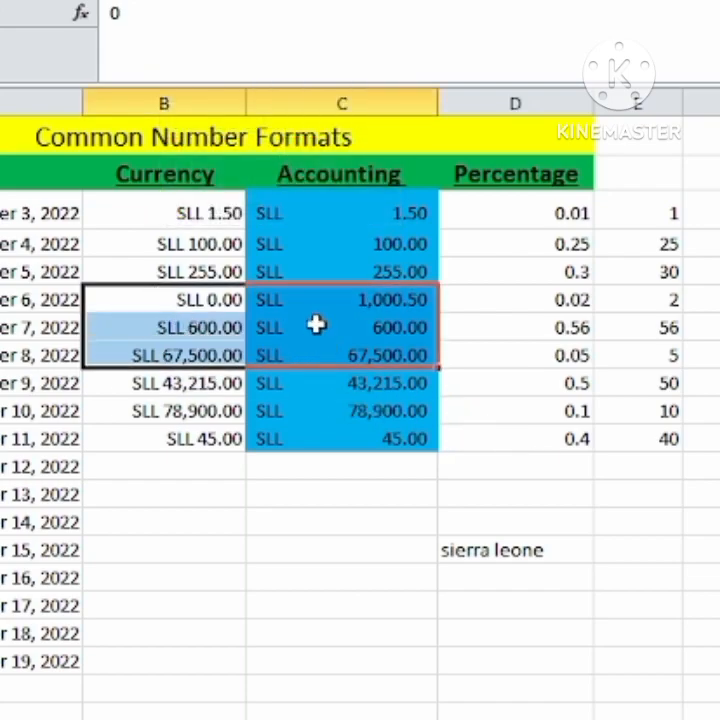
{"action": "left_click", "coordinate": [200, 0]}
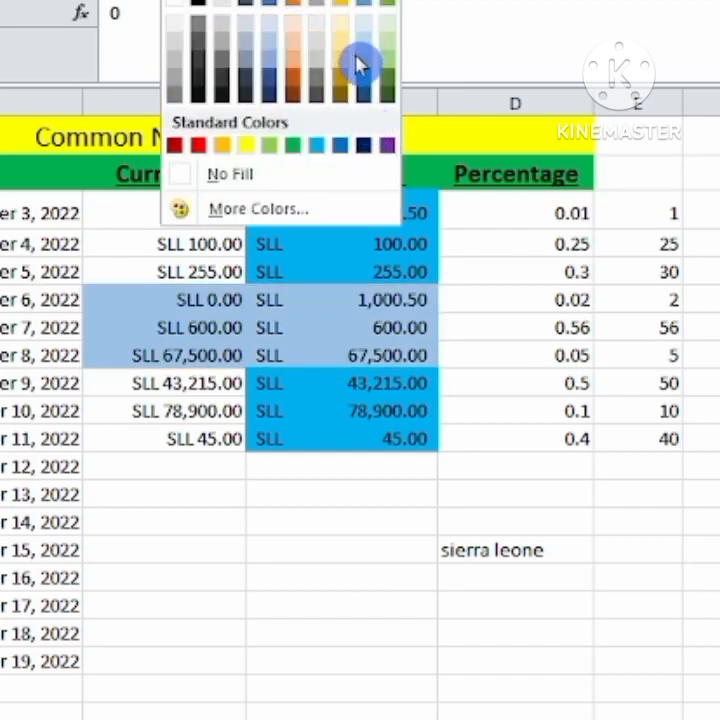
{"action": "left_click", "coordinate": [653, 521]}
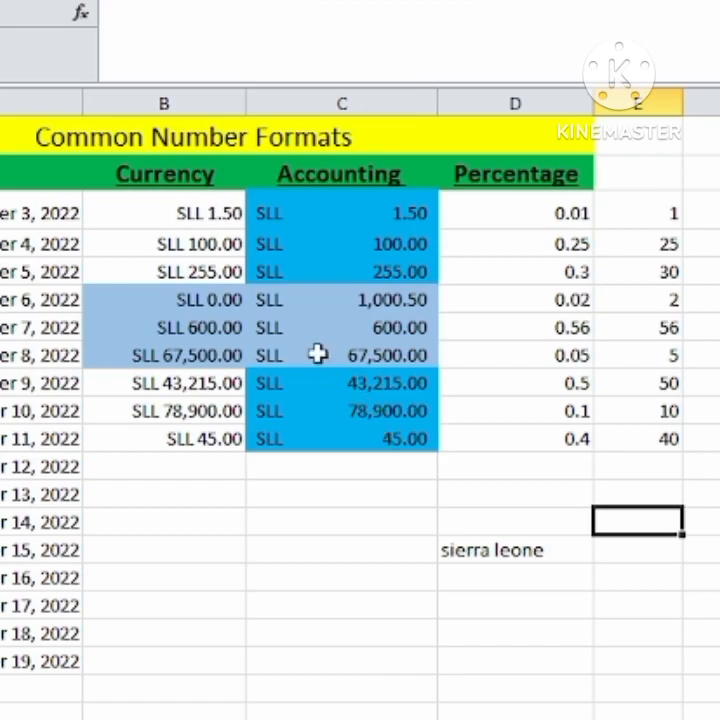
Increase the font size of the Currency and Accounting amounts for December 6 to December 9 by several increments.
{"action": "left_click", "coordinate": [168, 301]}
{"action": "left_click_drag", "start_coordinate": [178, 311], "coordinate": [360, 383]}
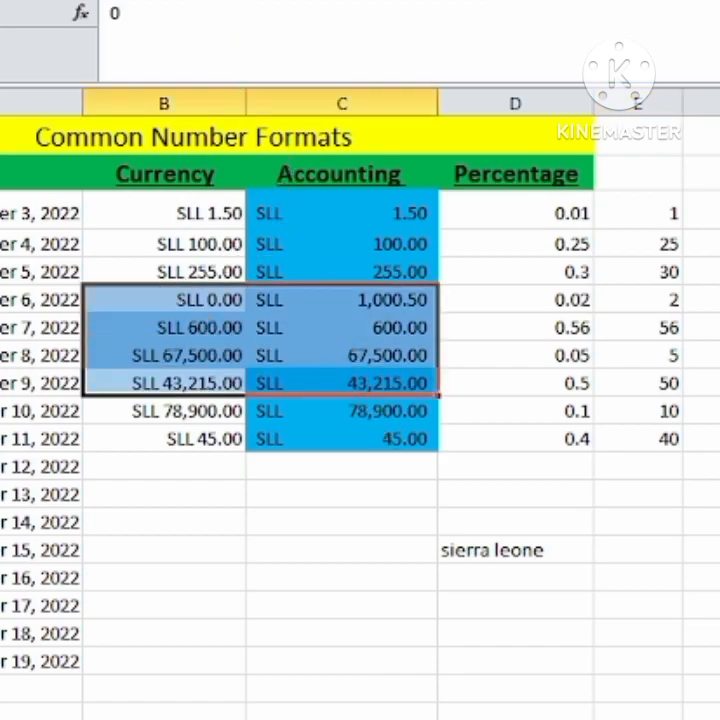
{"action": "key", "text": "alt+h"}
{"action": "key", "text": "f"}
{"action": "key", "text": "g"}
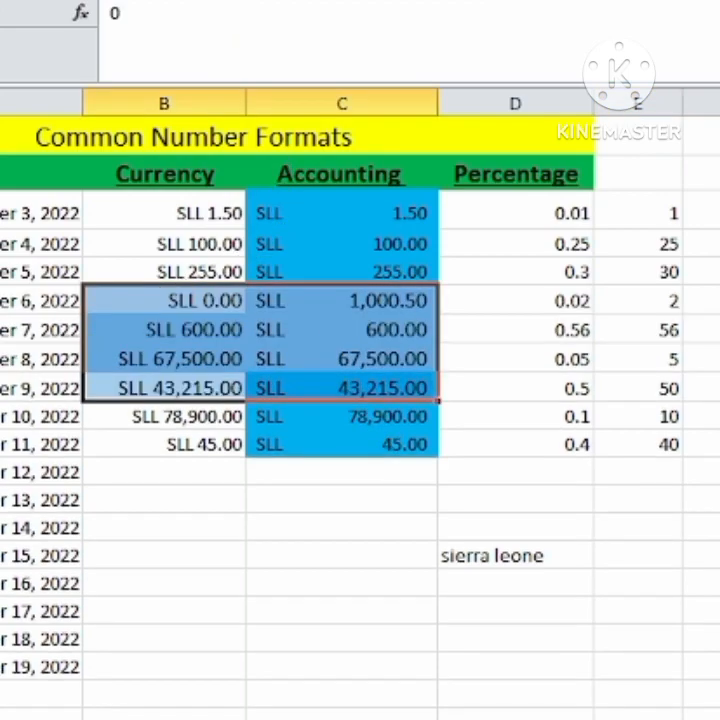
{"action": "key", "text": "alt+h"}
{"action": "key", "text": "f"}
{"action": "key", "text": "g"}
{"action": "left_click", "coordinate": [345, 605]}
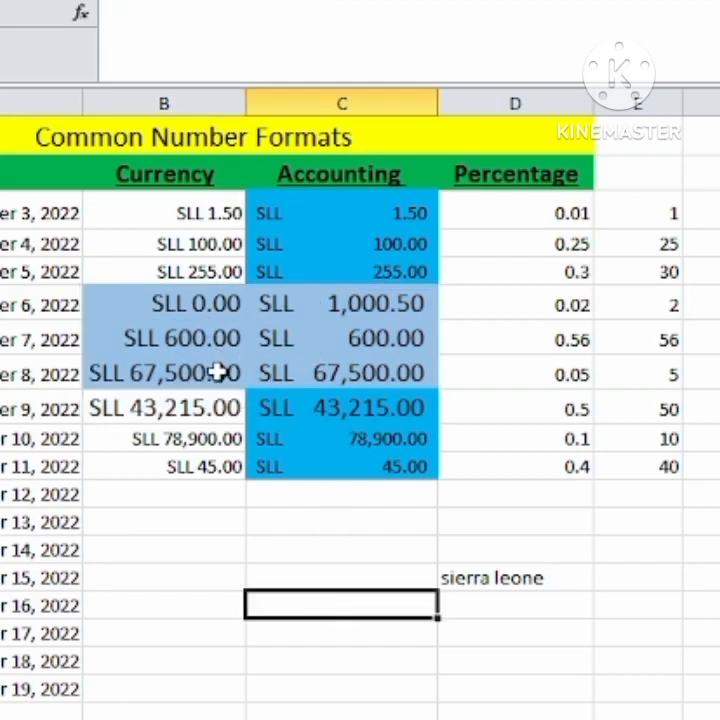
Replace the December 6 amount in the Accounting column with 0.
{"action": "left_click", "coordinate": [190, 303]}
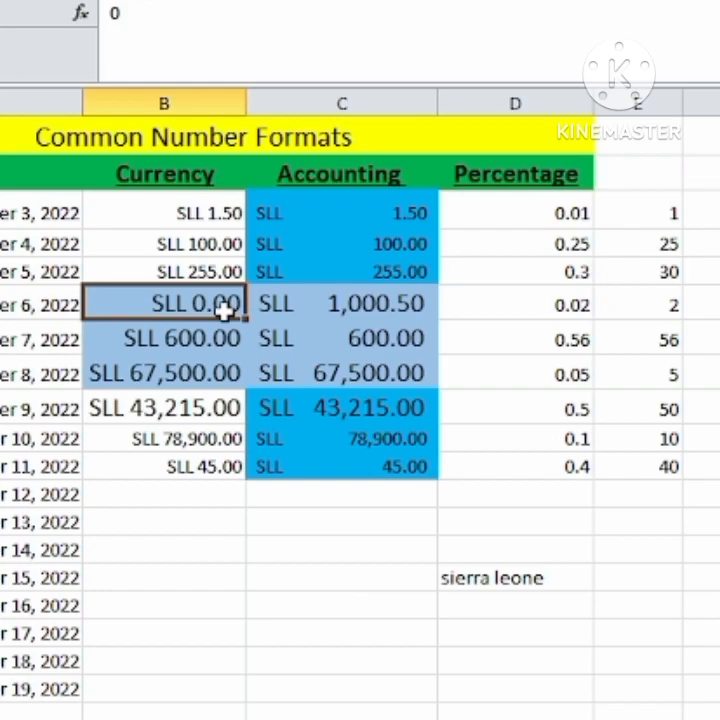
{"action": "left_click", "coordinate": [412, 306]}
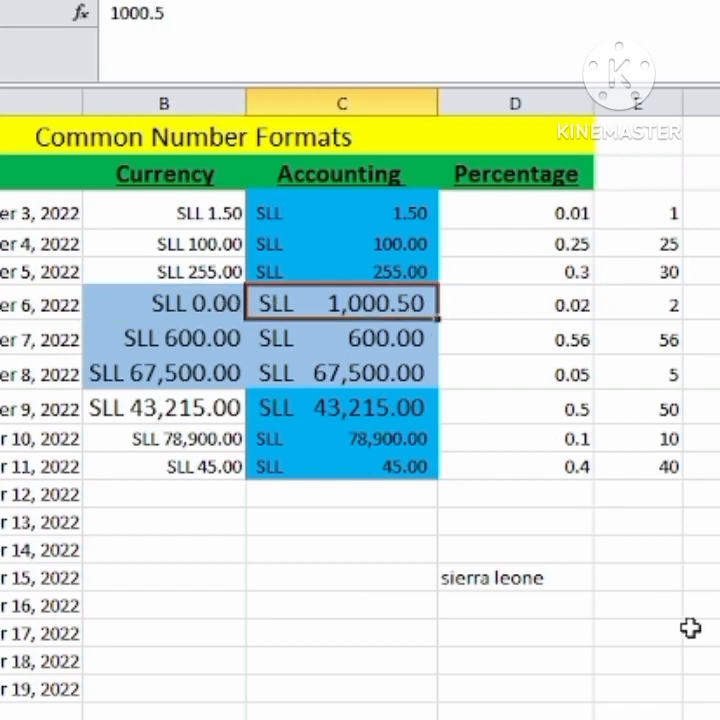
{"action": "type", "text": "0"}
{"action": "left_click", "coordinate": [345, 632]}
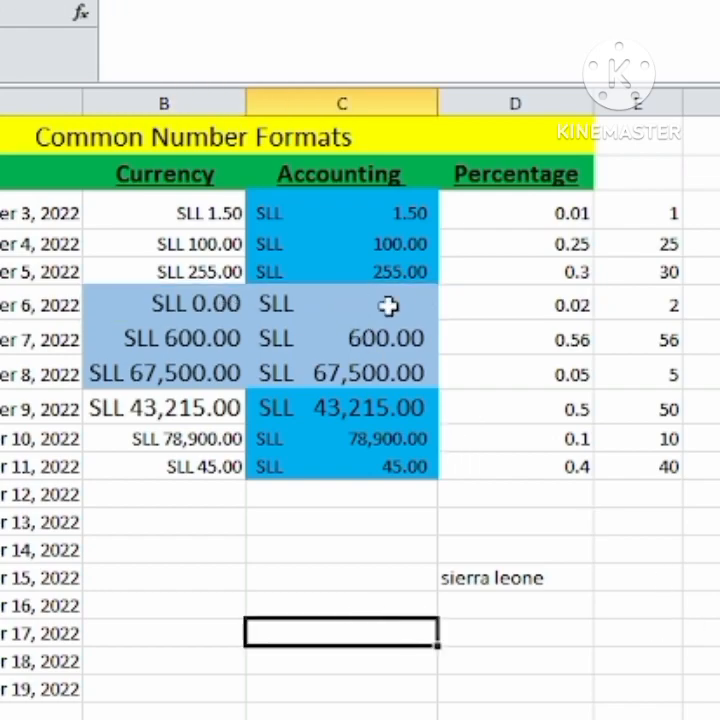
Compare how the zero amount in the December 6 row is displayed in the Accounting format and in the Currency format.
{"action": "left_click", "coordinate": [345, 304]}
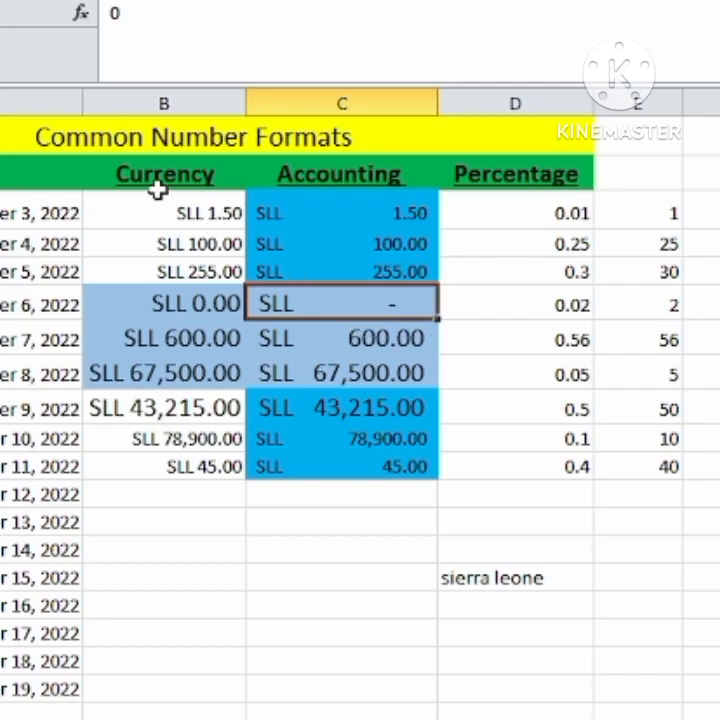
{"action": "left_click", "coordinate": [340, 521]}
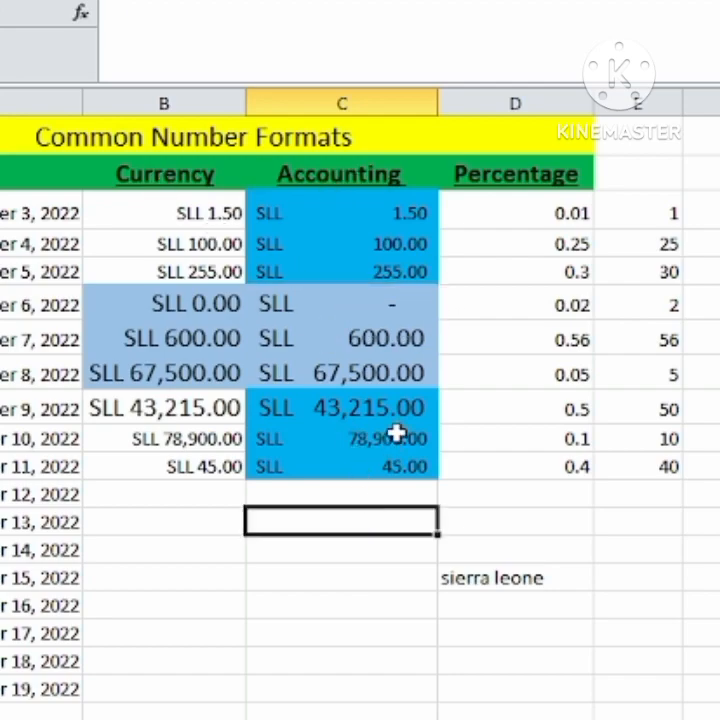
{"action": "left_click", "coordinate": [300, 305]}
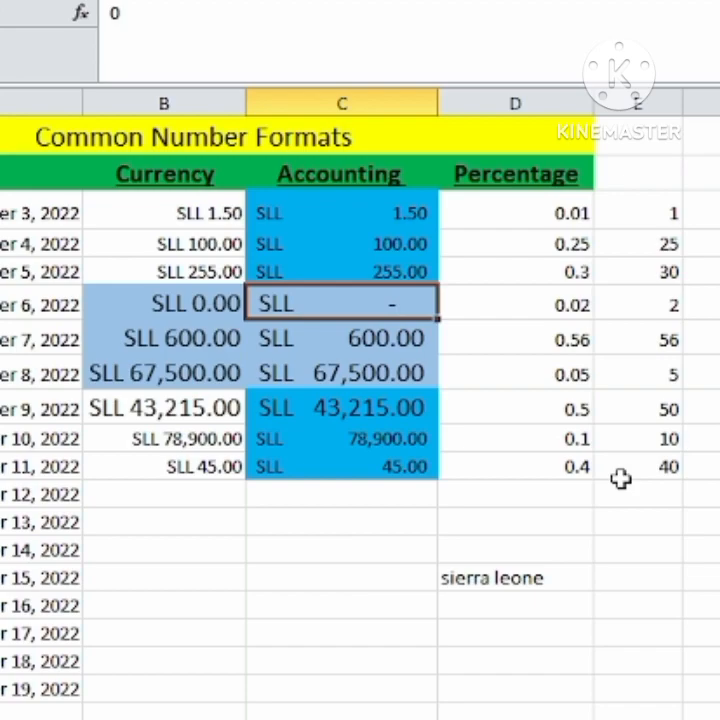
{"action": "left_click", "coordinate": [155, 303]}
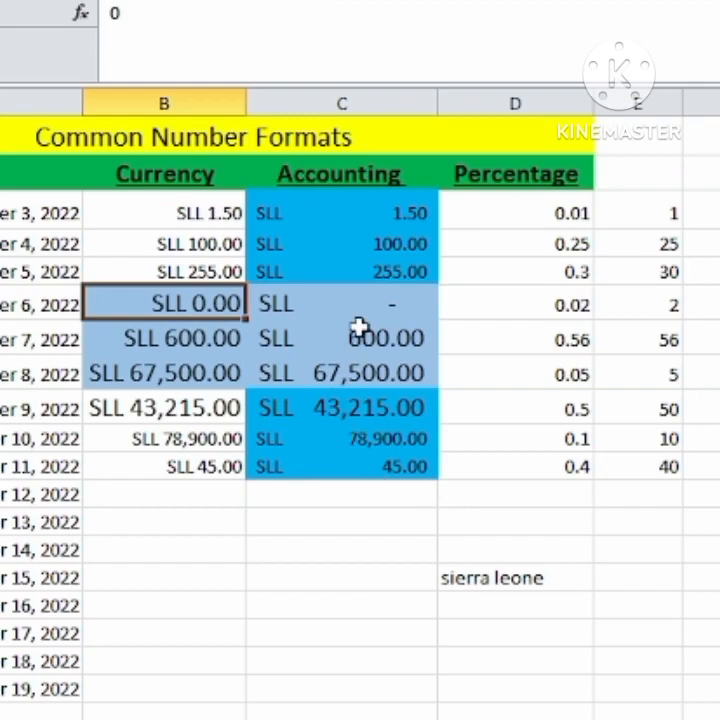
{"action": "left_click", "coordinate": [327, 304]}
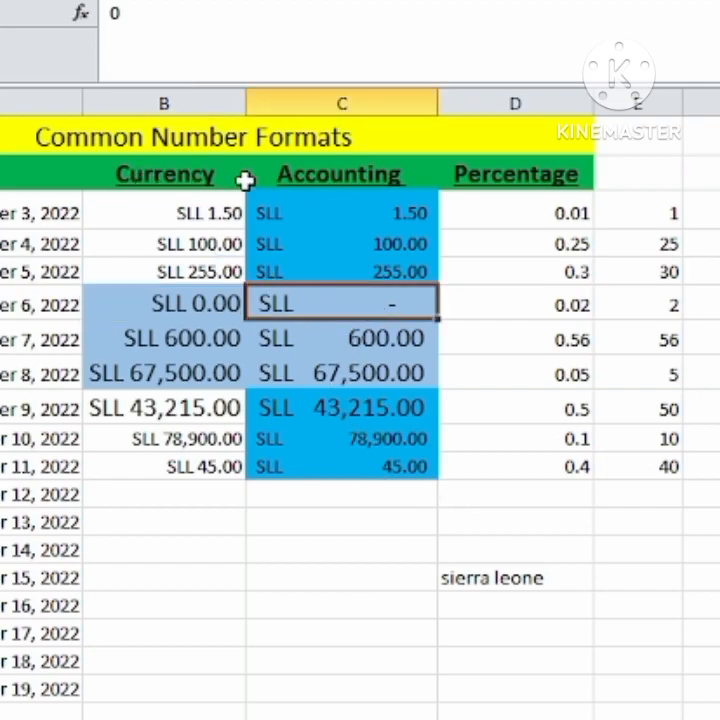
{"action": "left_click", "coordinate": [150, 176]}
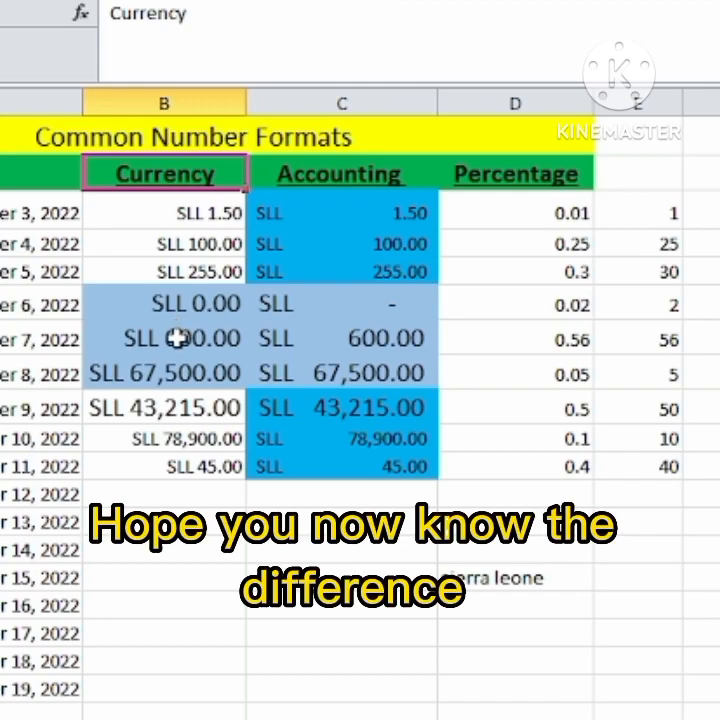
{"action": "left_click_drag", "start_coordinate": [165, 213], "coordinate": [165, 438]}
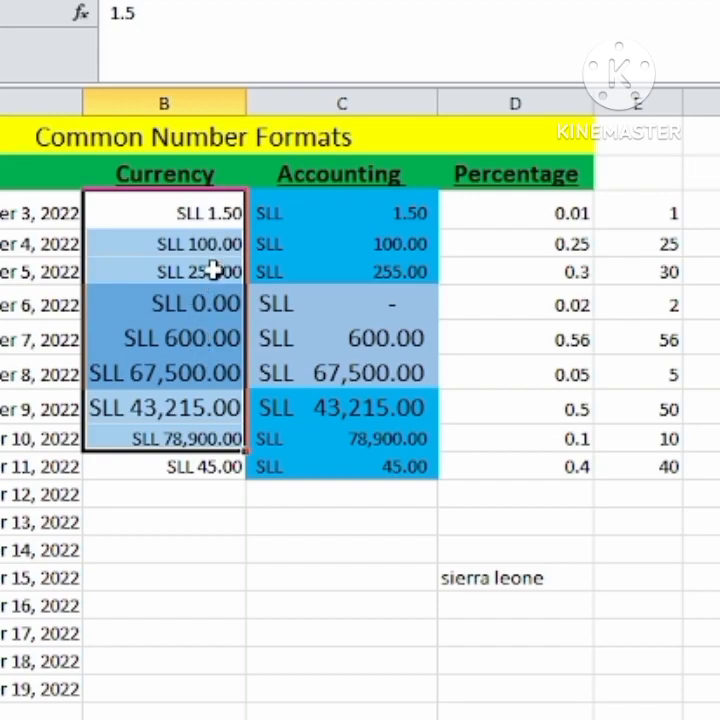
{"action": "left_click_drag", "start_coordinate": [337, 212], "coordinate": [267, 466]}
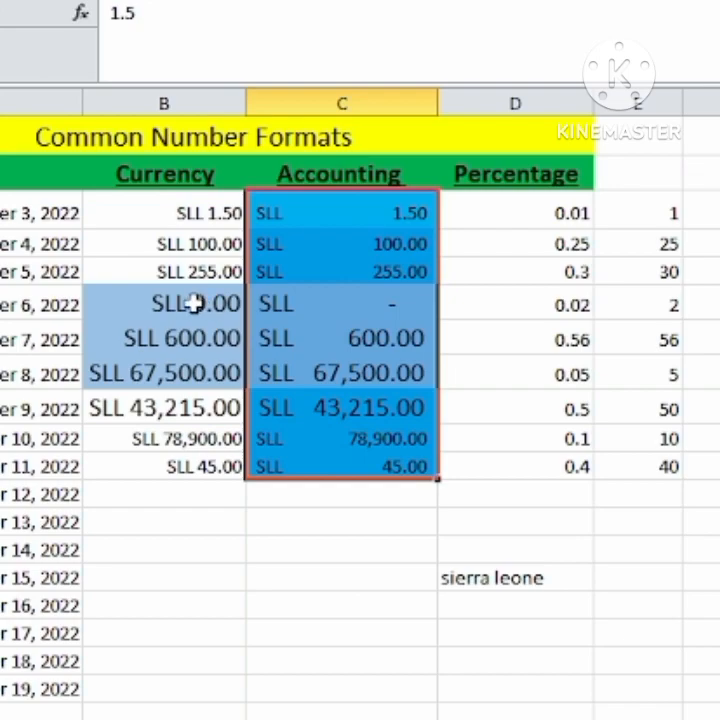
{"action": "left_click", "coordinate": [193, 305]}
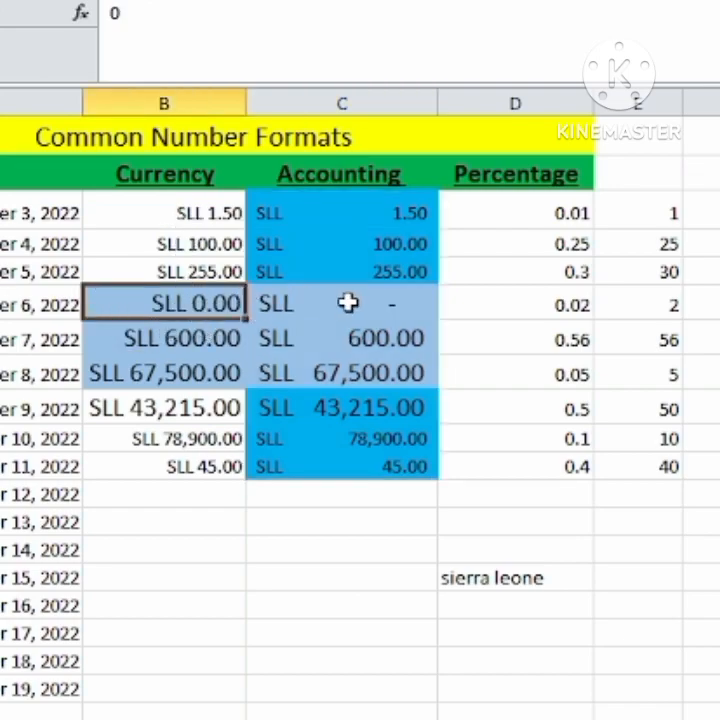
{"action": "key", "text": "Tab"}
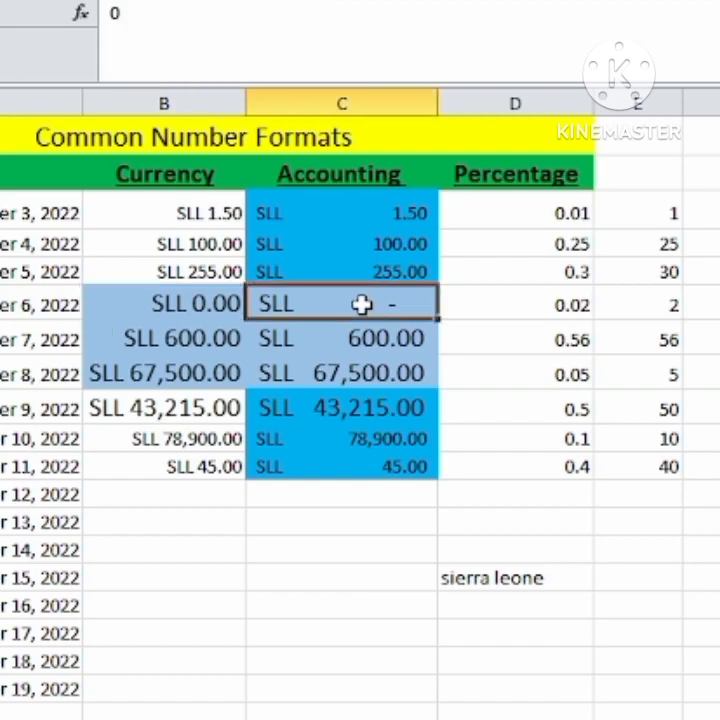